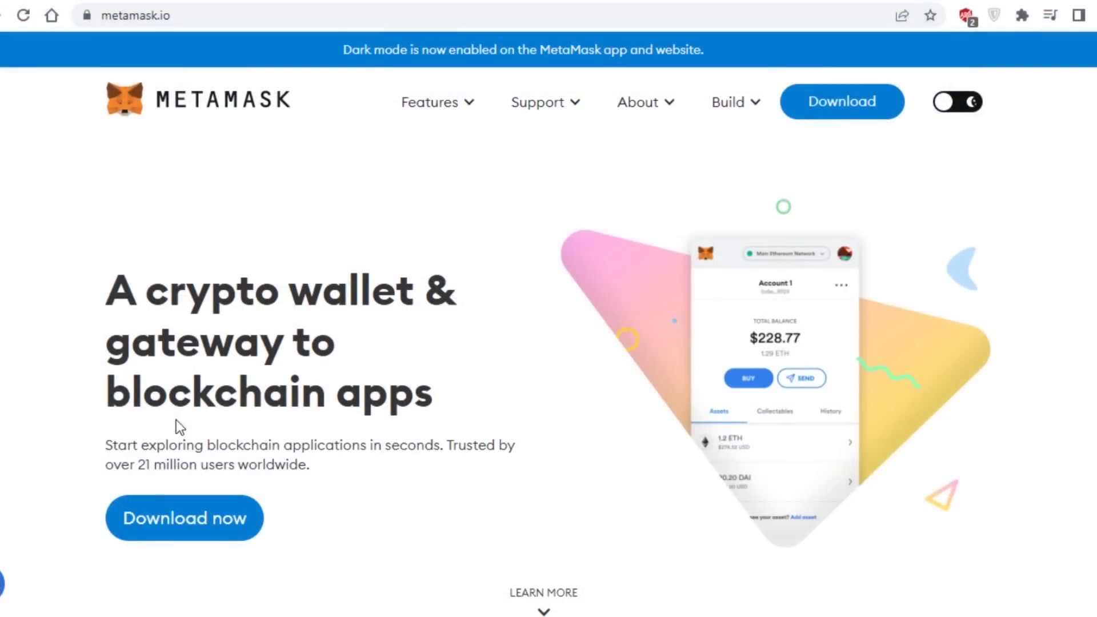
# Skim the MetaMask home page heading and tagline, then go to the download page for Chrome.
pyautogui.moveTo(119, 280); pyautogui.dragTo(469, 393)
pyautogui.click(468, 392)
pyautogui.moveTo(112, 445); pyautogui.dragTo(282, 463)
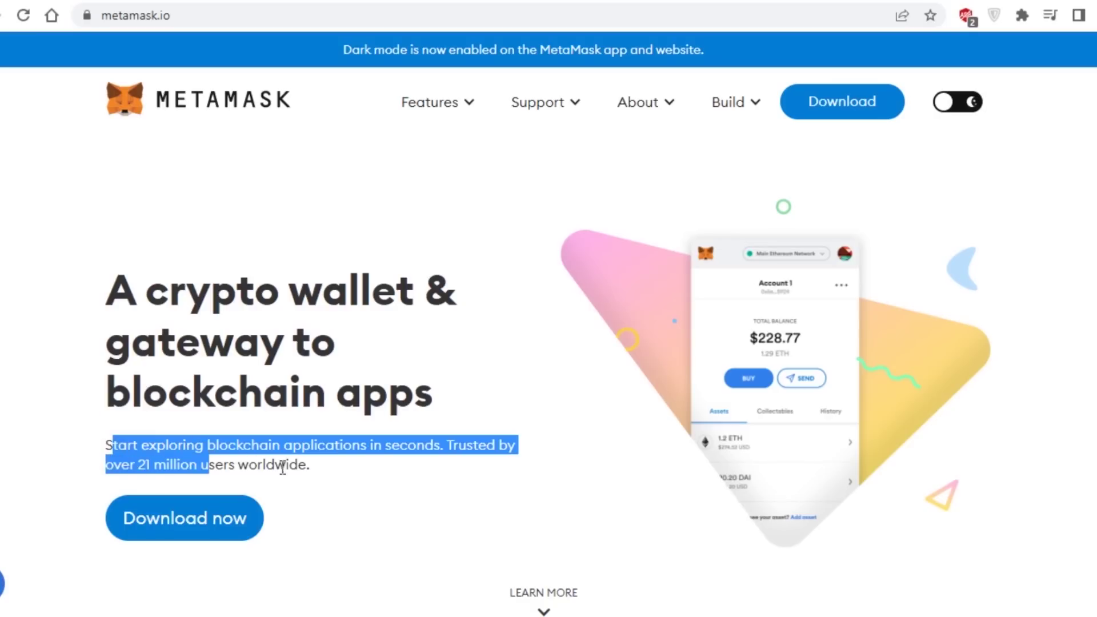
pyautogui.click(298, 464)
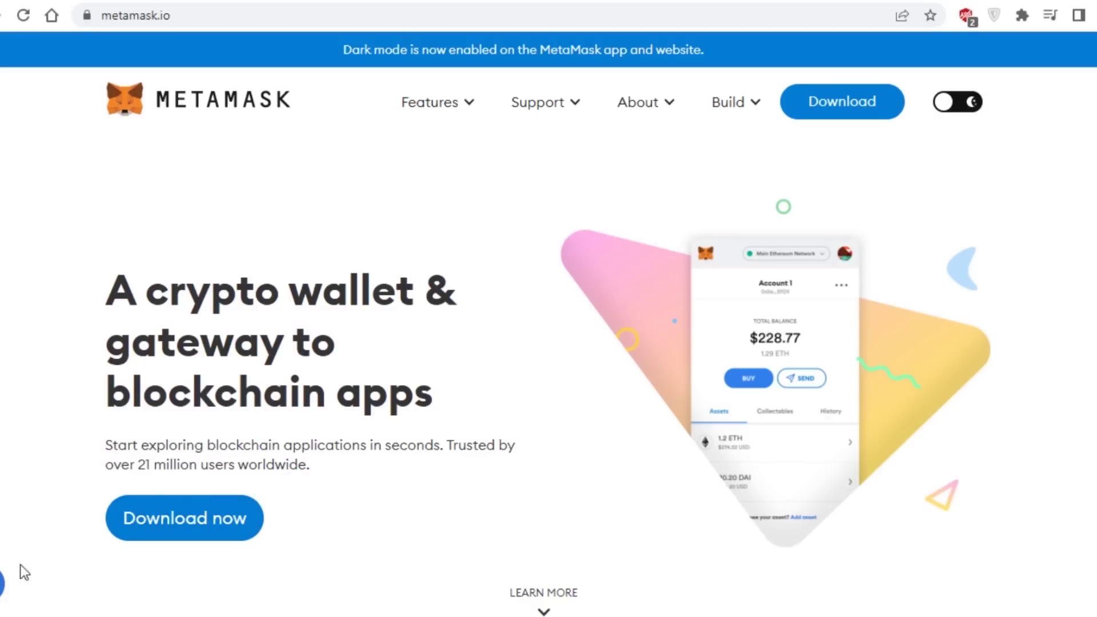
pyautogui.click(191, 519)
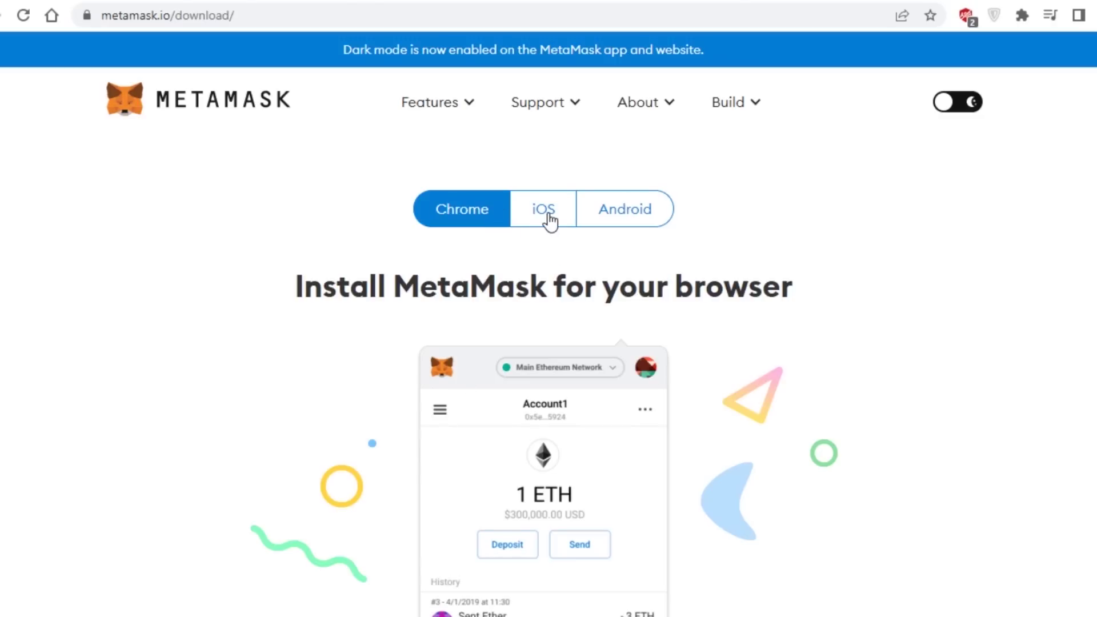
pyautogui.scroll(-3, 549, 343)
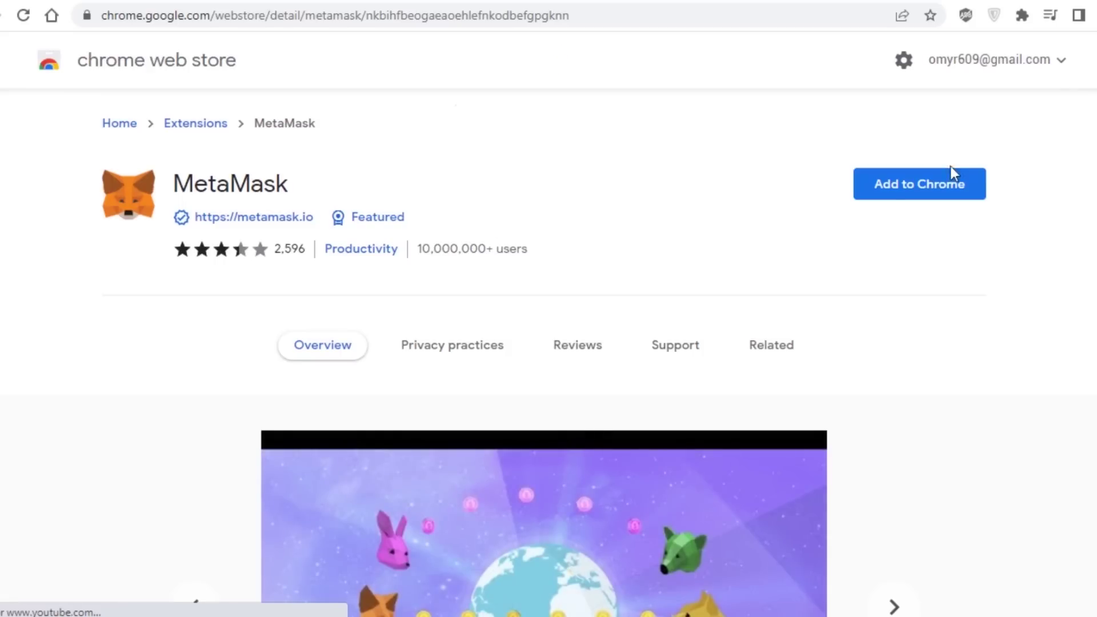
# Add the MetaMask extension to Chrome, then choose Get Started and Create a Wallet.
pyautogui.click(914, 189)
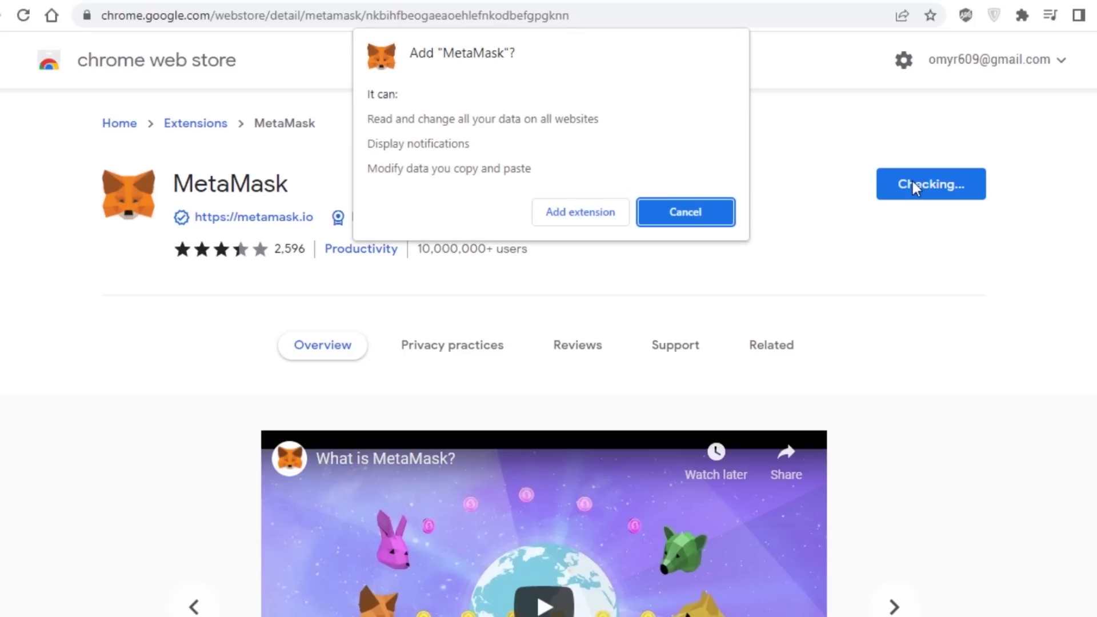
pyautogui.click(572, 212)
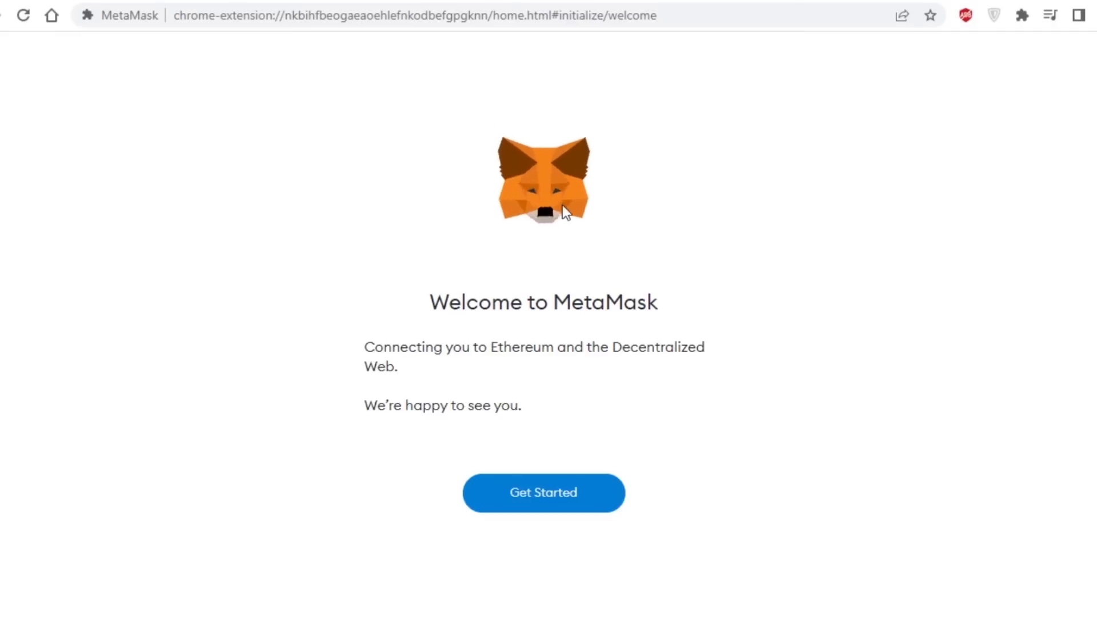
pyautogui.click(529, 485)
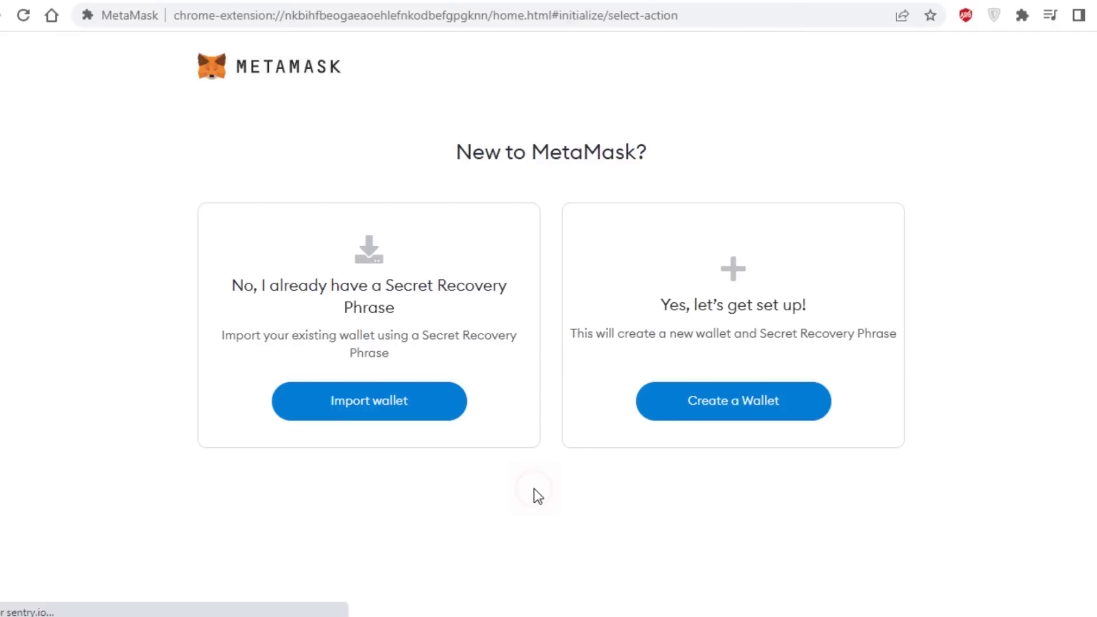
pyautogui.click(741, 400)
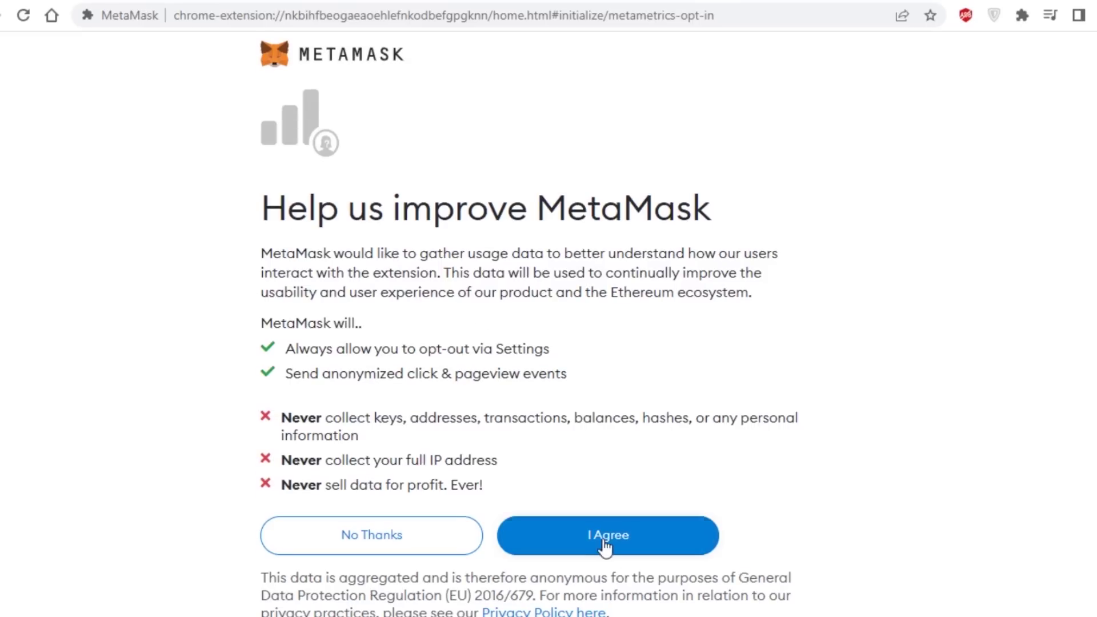
# Agree to usage data, enter and confirm the new wallet password, and accept the Terms of Use.
pyautogui.click(602, 543)
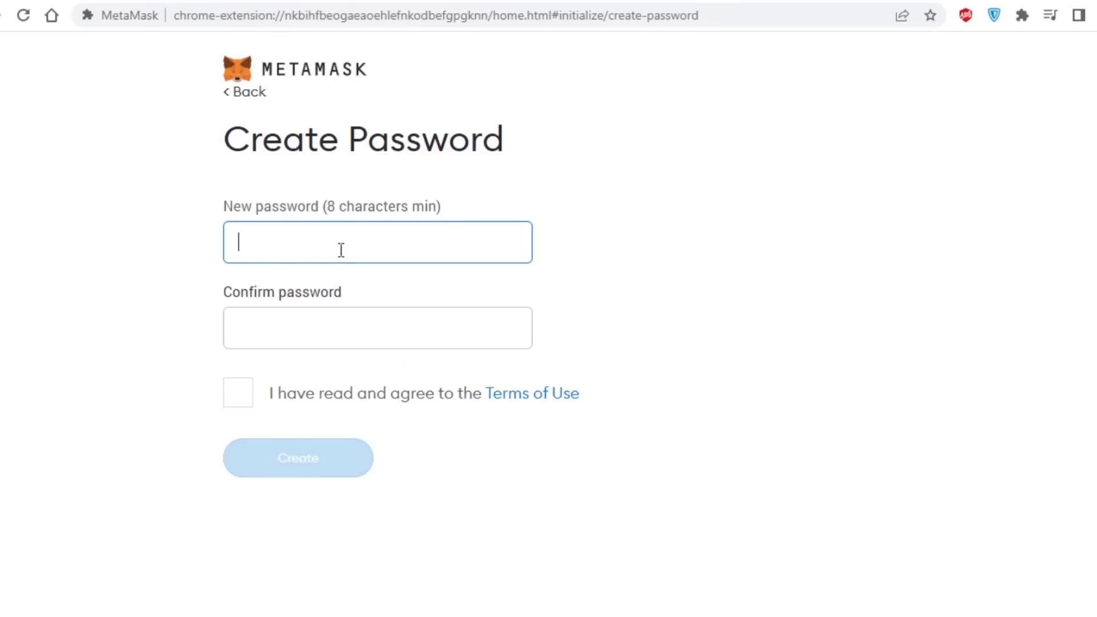
pyautogui.write('a')
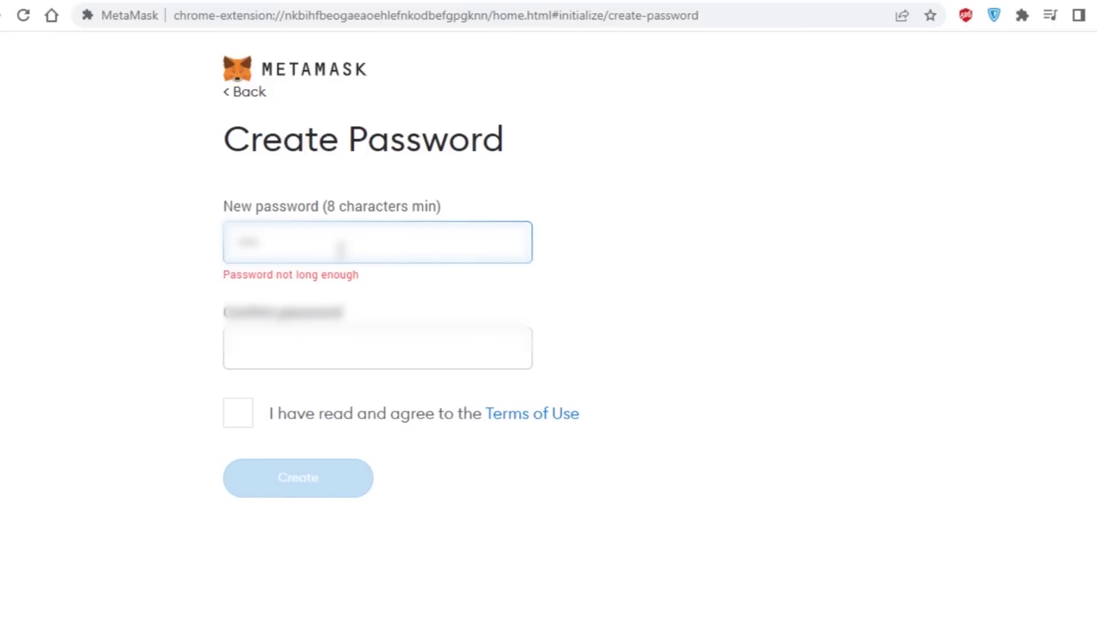
pyautogui.write('••')
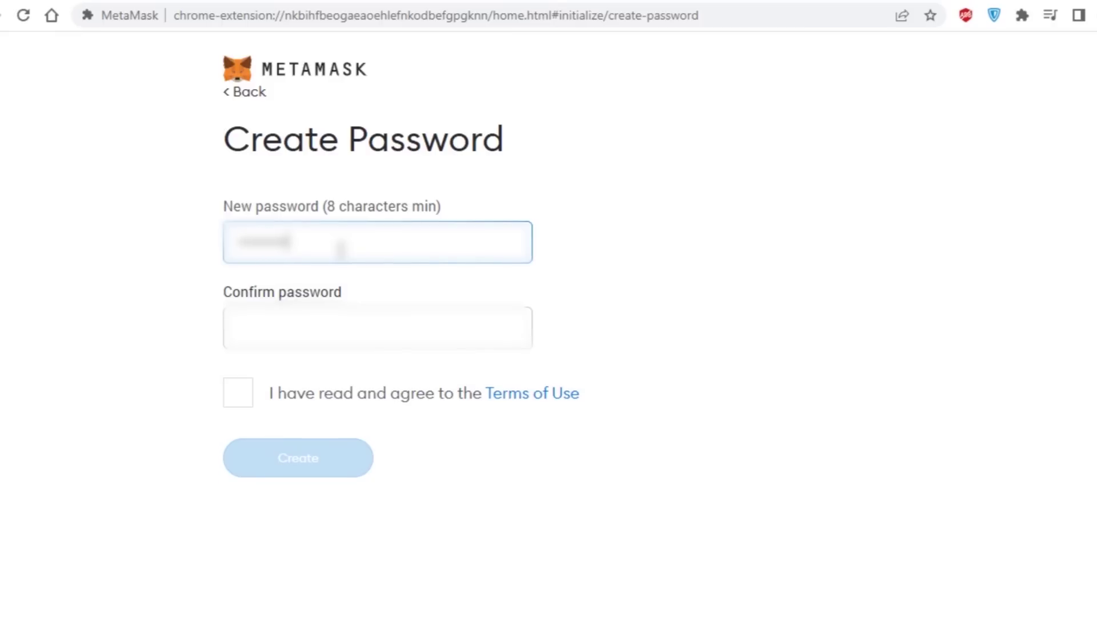
pyautogui.click(338, 310)
pyautogui.write('•')
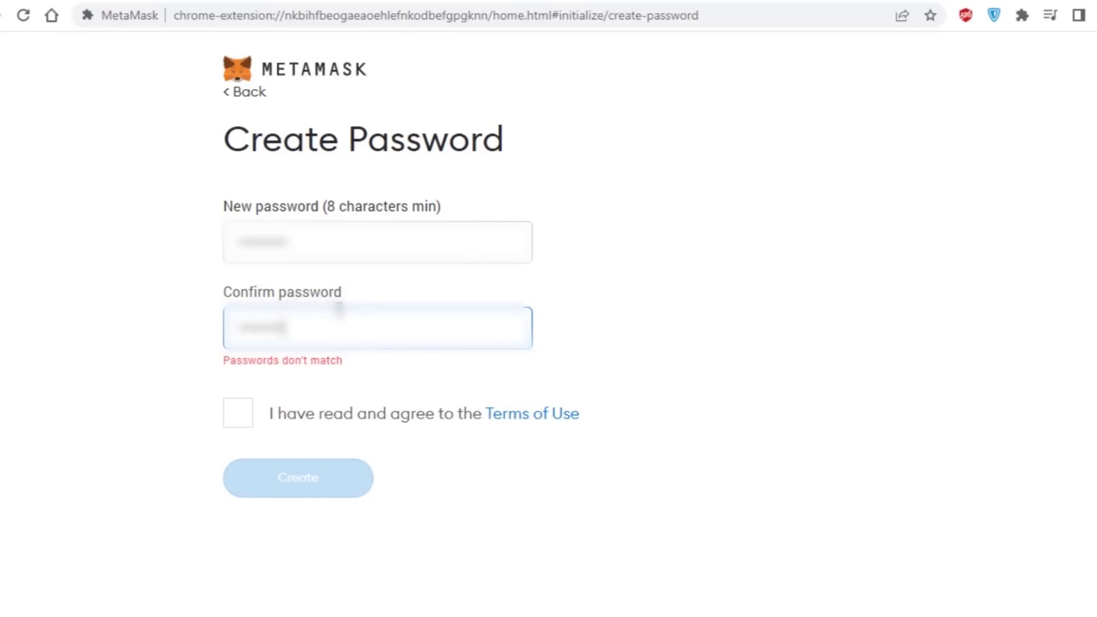
pyautogui.write('•')
pyautogui.click(237, 392)
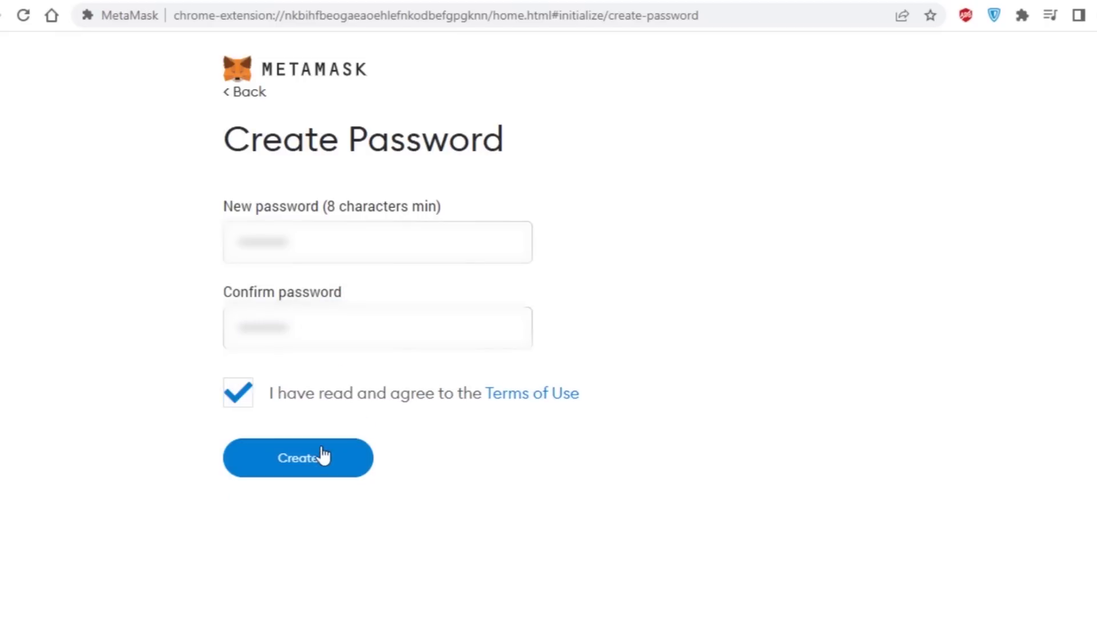
# Create the wallet, continue past the security video, and reveal and select the recovery phrase.
pyautogui.click(322, 458)
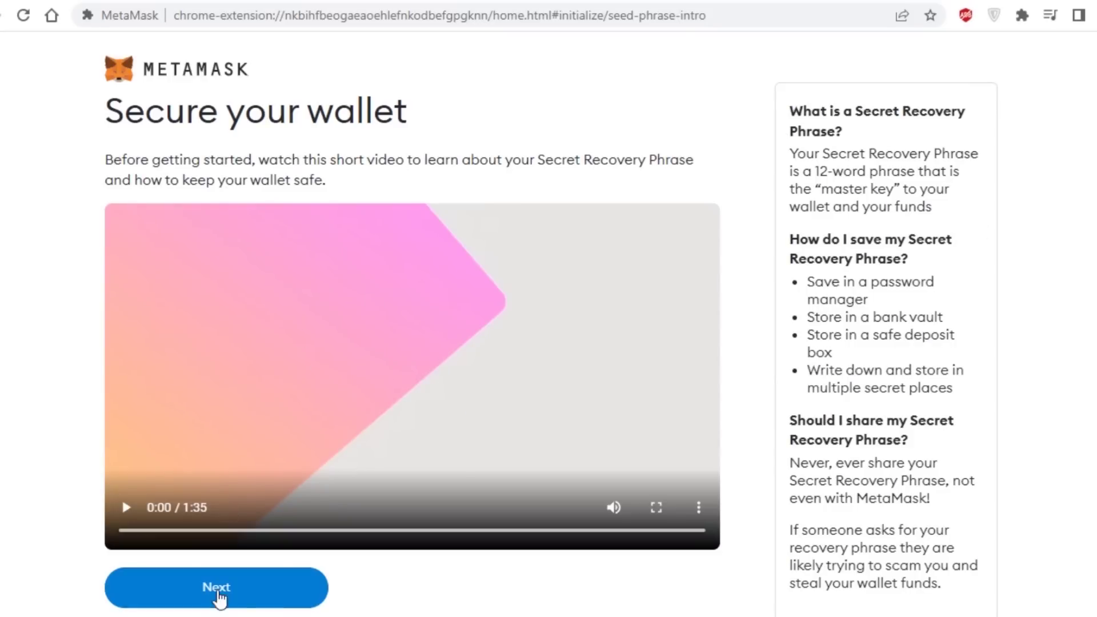
pyautogui.click(261, 574)
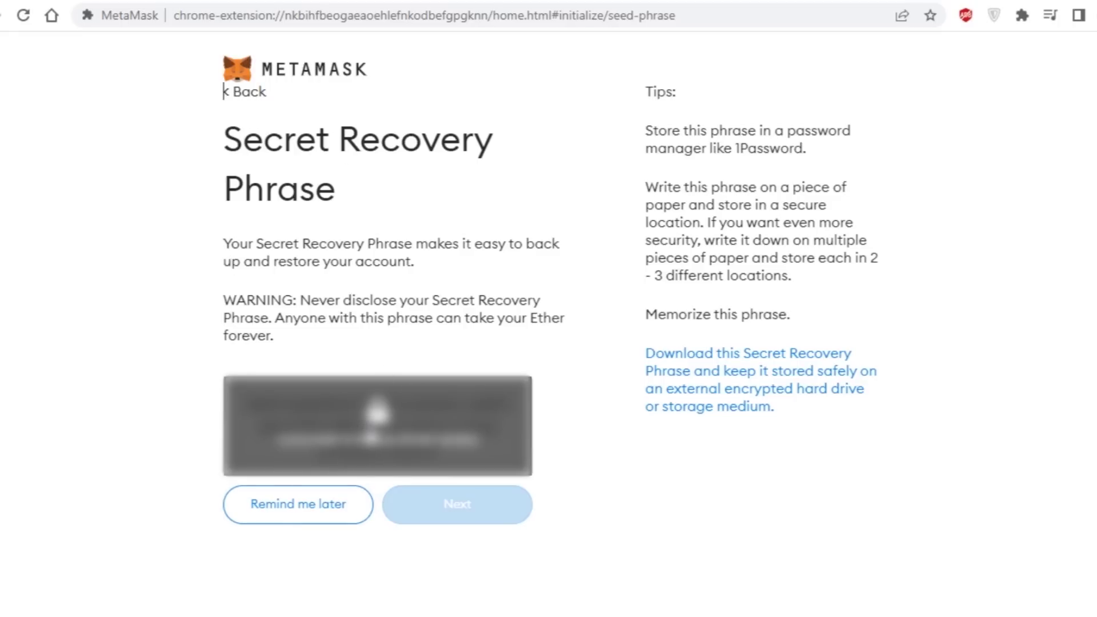
pyautogui.click(369, 425)
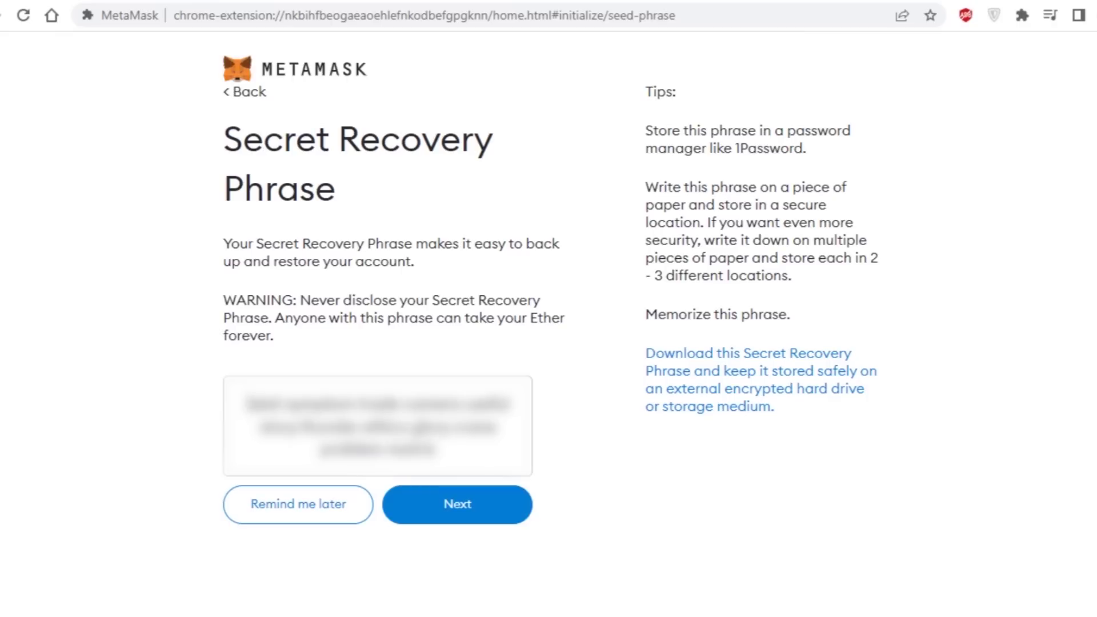
pyautogui.moveTo(247, 400); pyautogui.dragTo(478, 462)
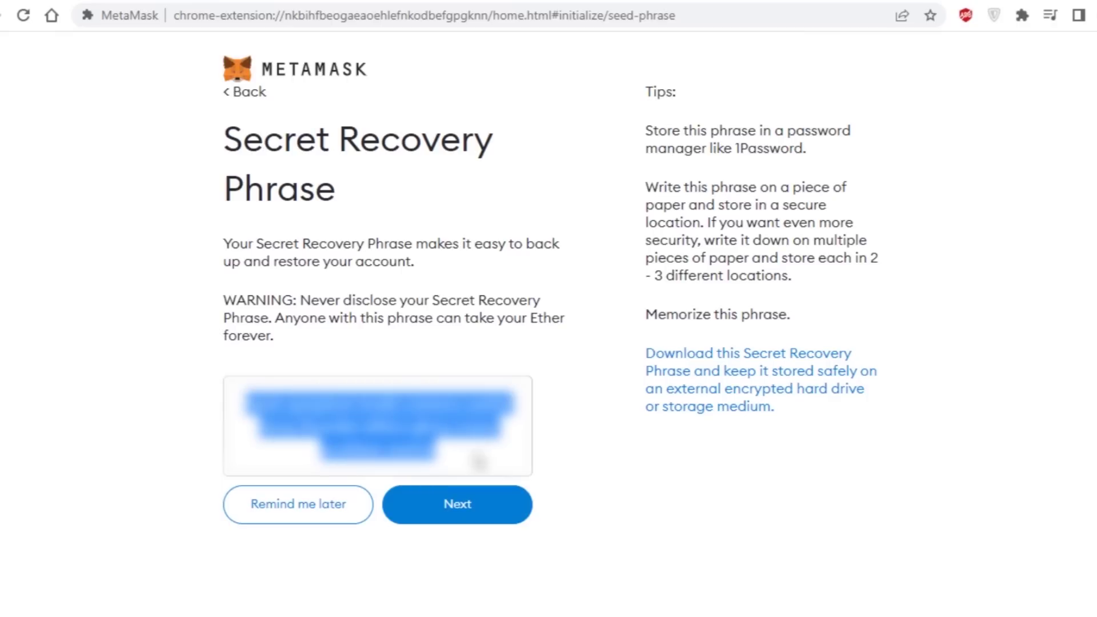
# Paste the copied recovery phrase into a new desktop text document, then continue in MetaMask.
pyautogui.rightClick(373, 432)
pyautogui.click(398, 446)
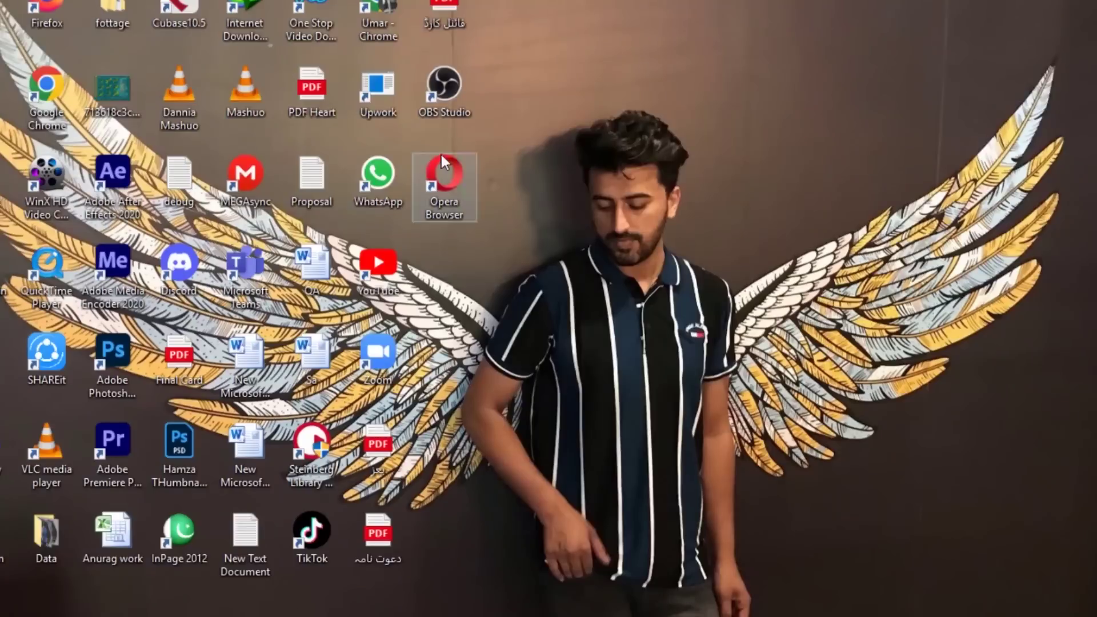
pyautogui.rightClick(526, 445)
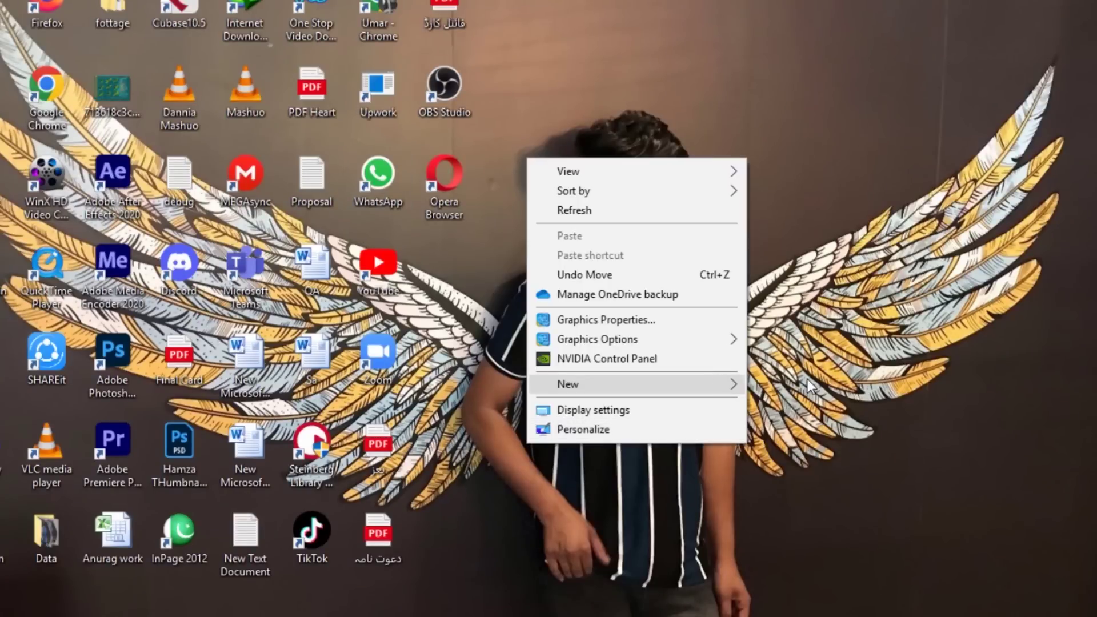
pyautogui.moveTo(807, 379)
pyautogui.click(790, 508)
pyautogui.doubleClick(587, 227)
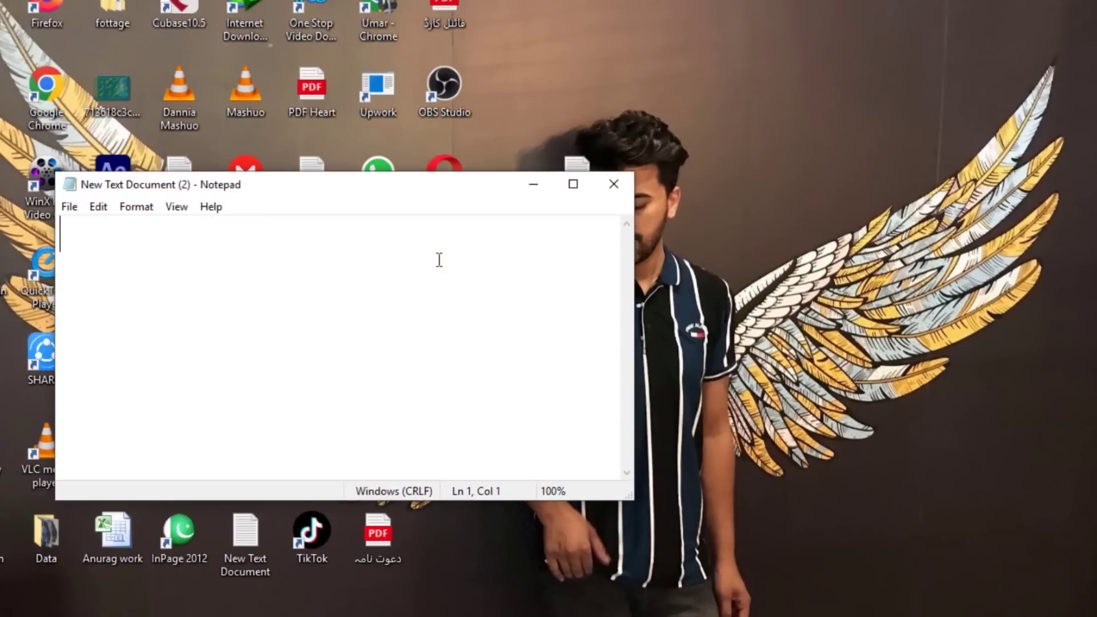
pyautogui.hotkey('ctrl', 'v')
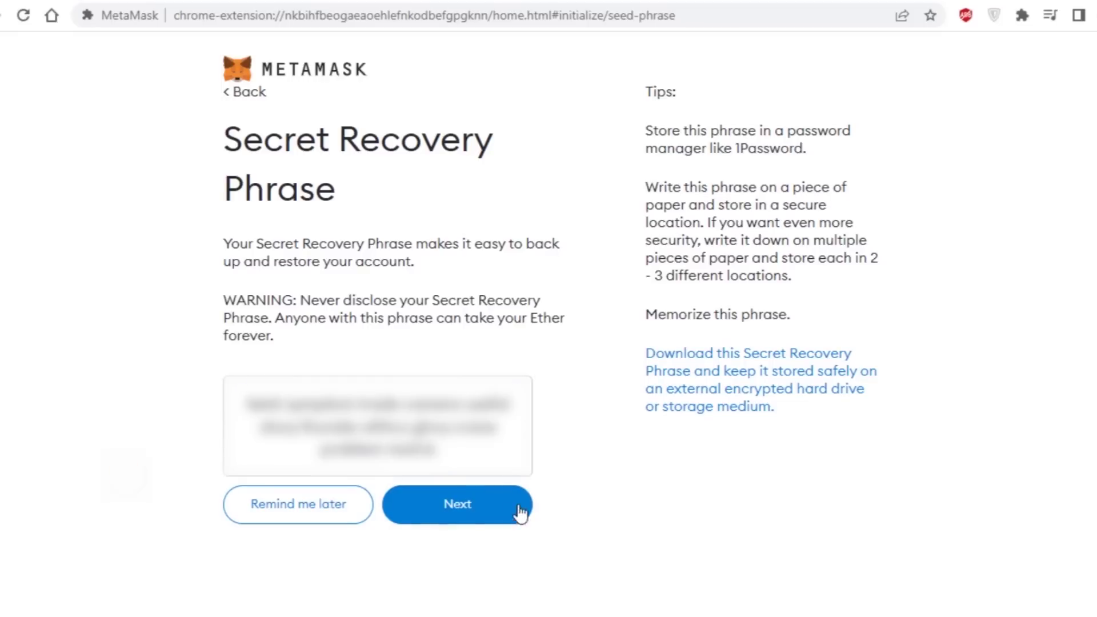
pyautogui.click(520, 514)
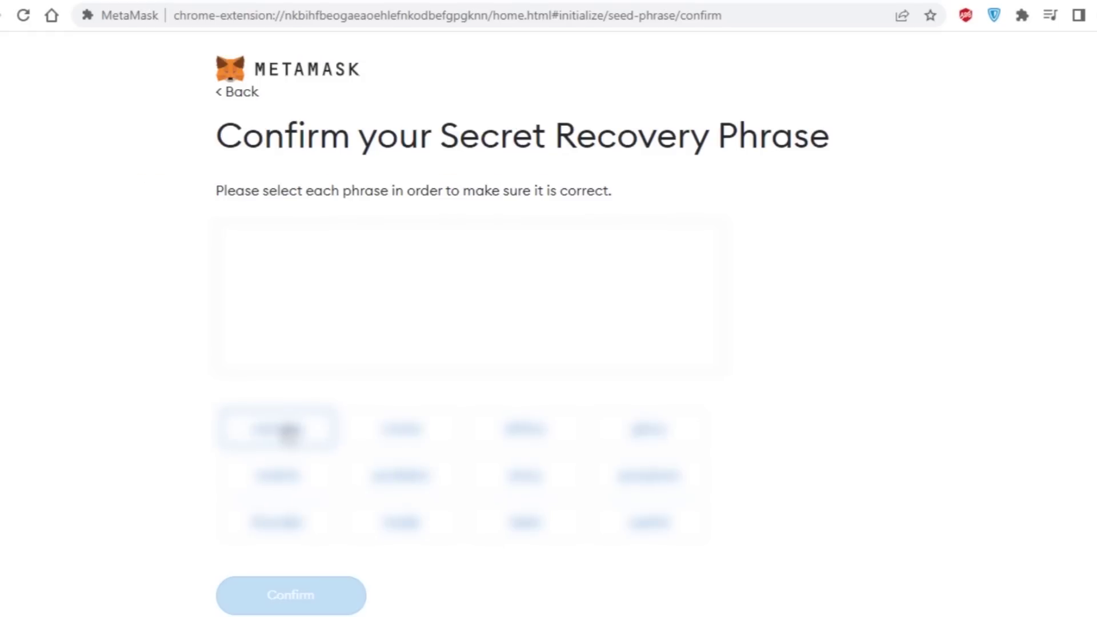
# Place the recovery phrase words into the confirmation box in their original order.
pyautogui.click(286, 428)
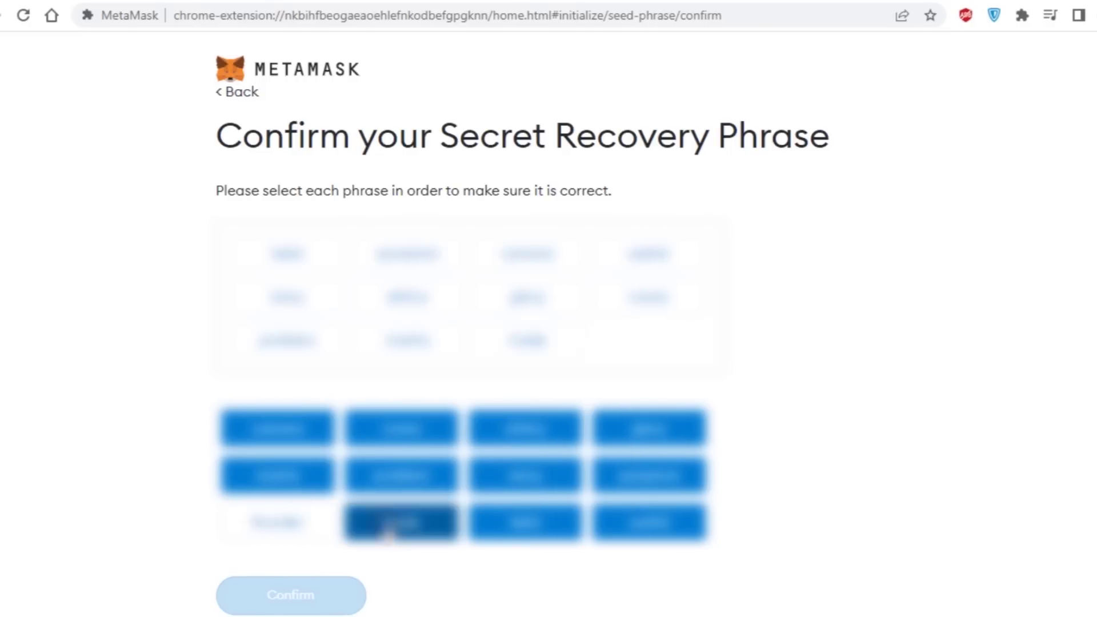
pyautogui.moveTo(404, 522); pyautogui.dragTo(494, 254)
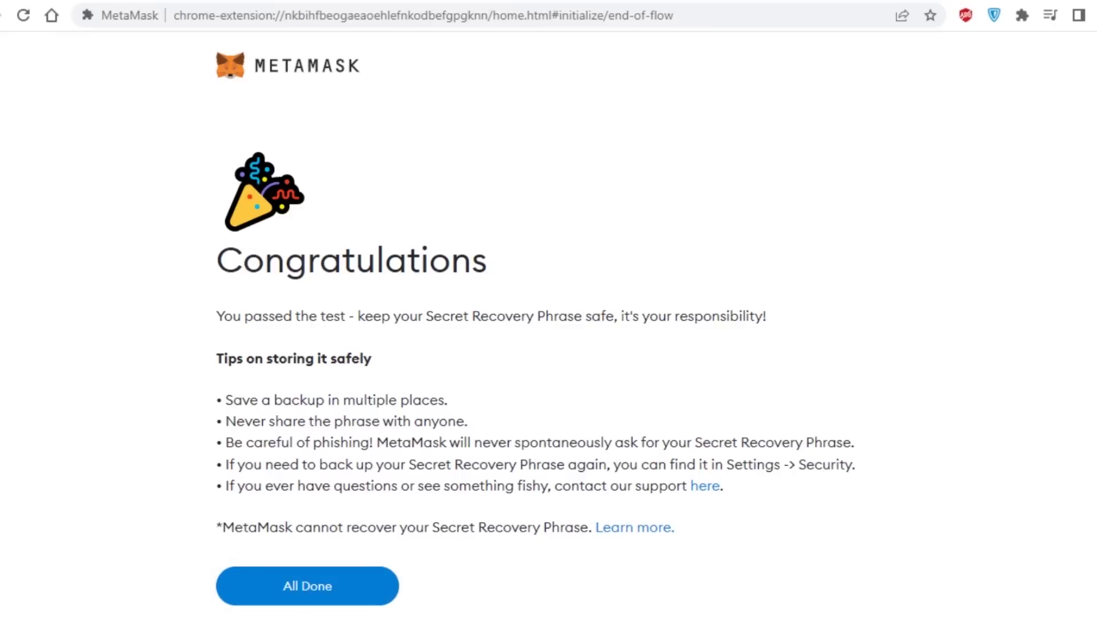
pyautogui.click(285, 588)
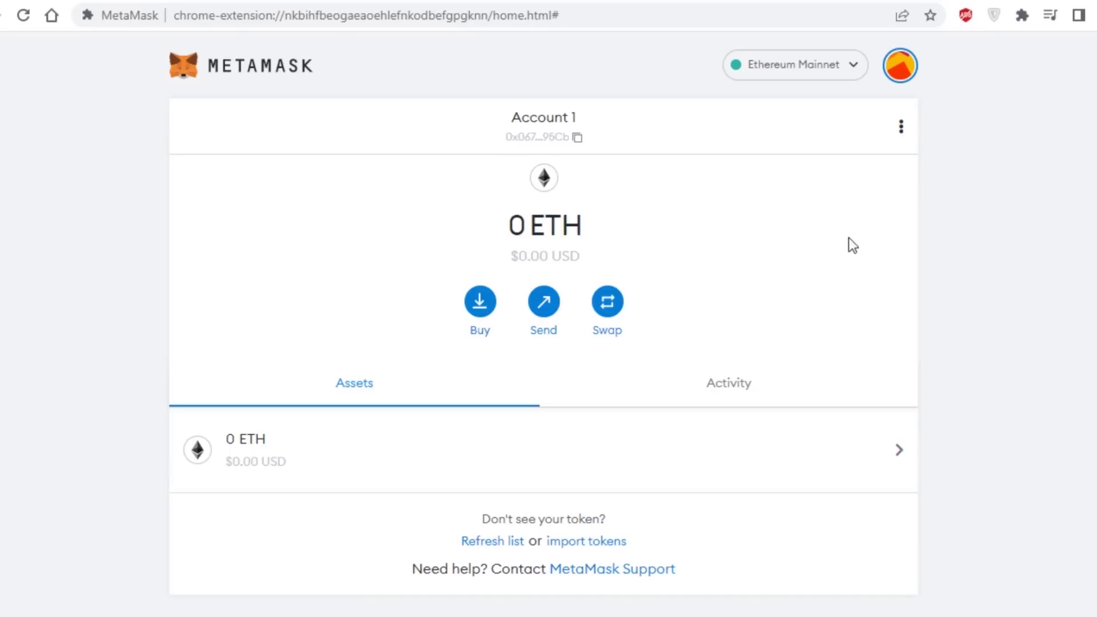
pyautogui.scroll(-1, 543, 315)
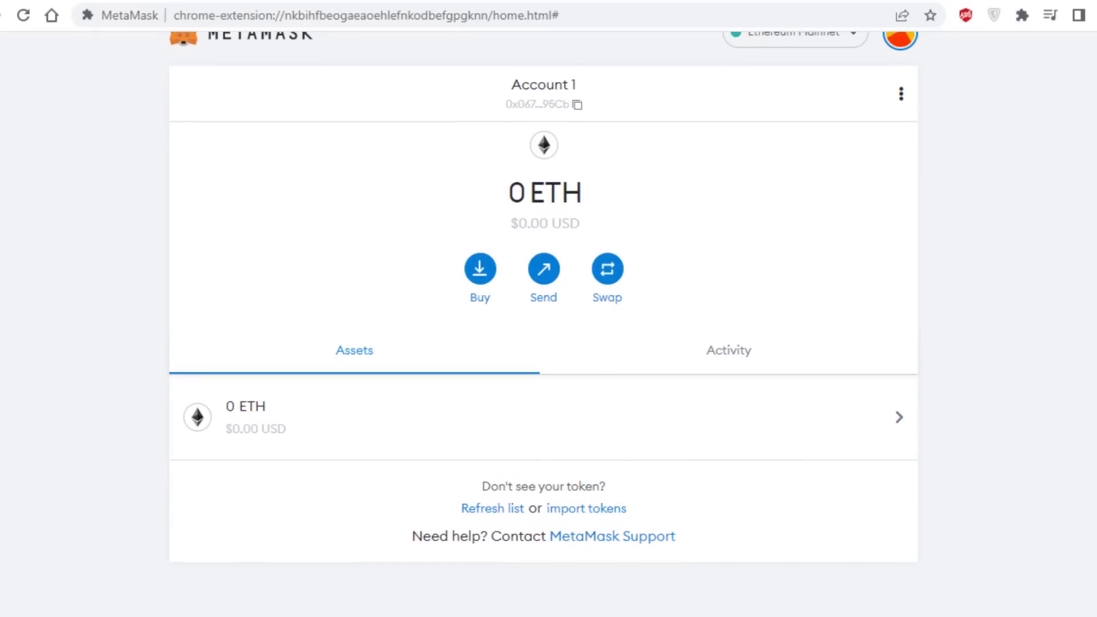
pyautogui.scroll(1, 474, 199)
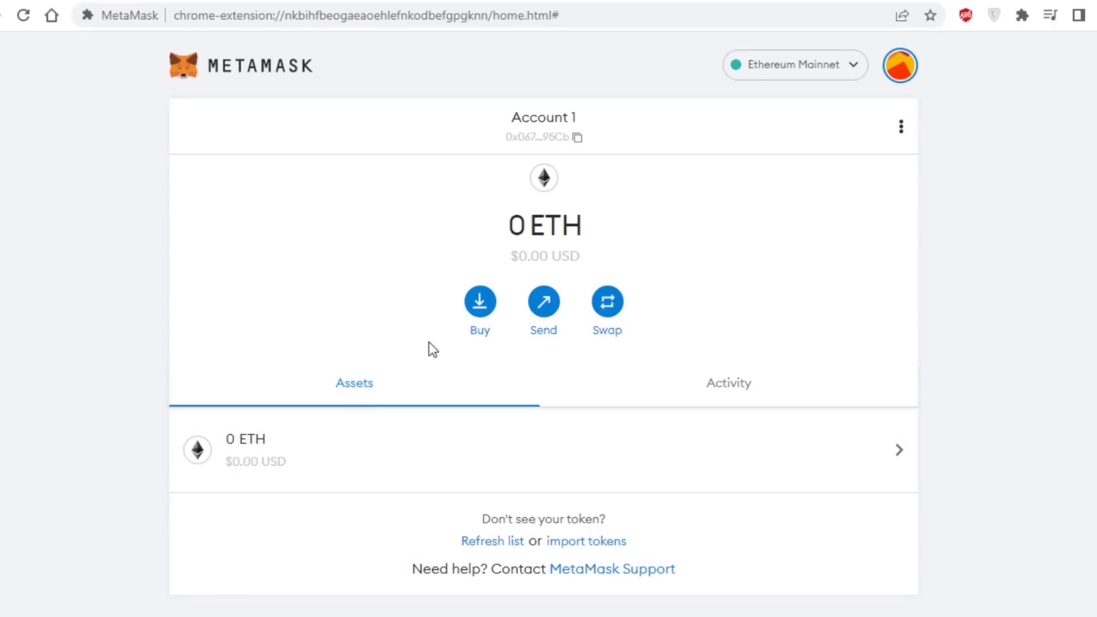
pyautogui.click(479, 308)
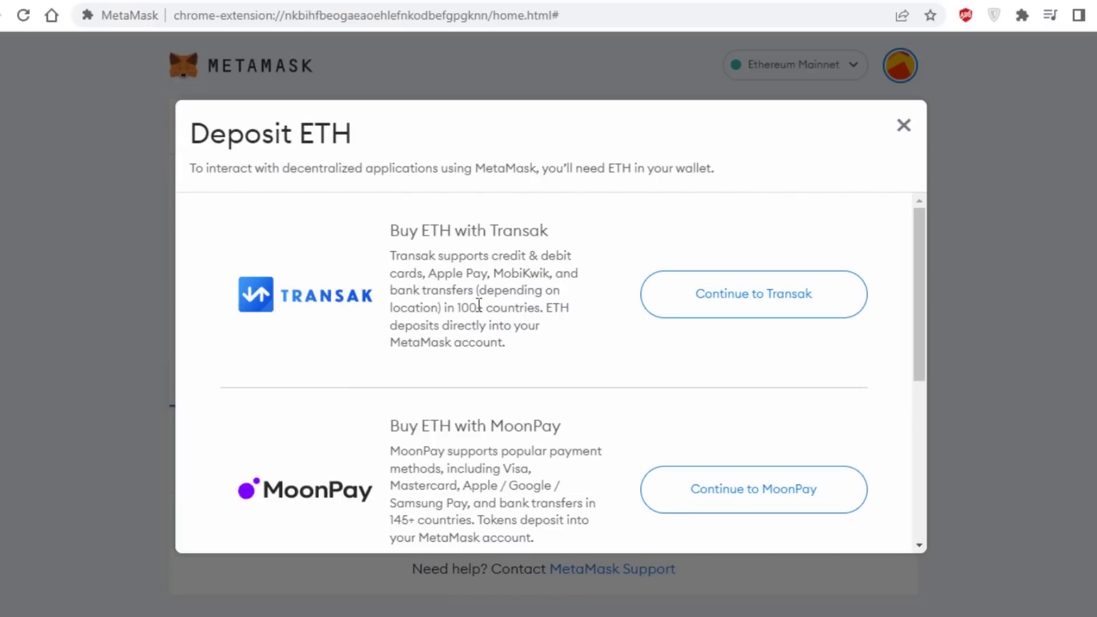
pyautogui.moveTo(923, 222); pyautogui.dragTo(914, 423)
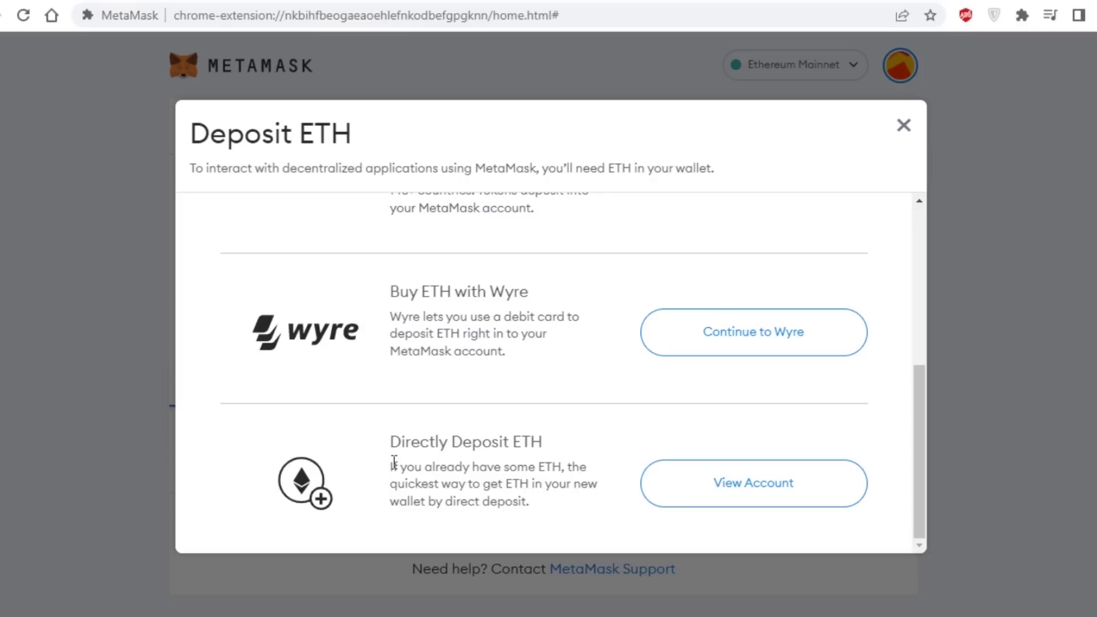
pyautogui.moveTo(398, 463); pyautogui.dragTo(533, 504)
pyautogui.click(550, 503)
pyautogui.moveTo(383, 320); pyautogui.dragTo(518, 360)
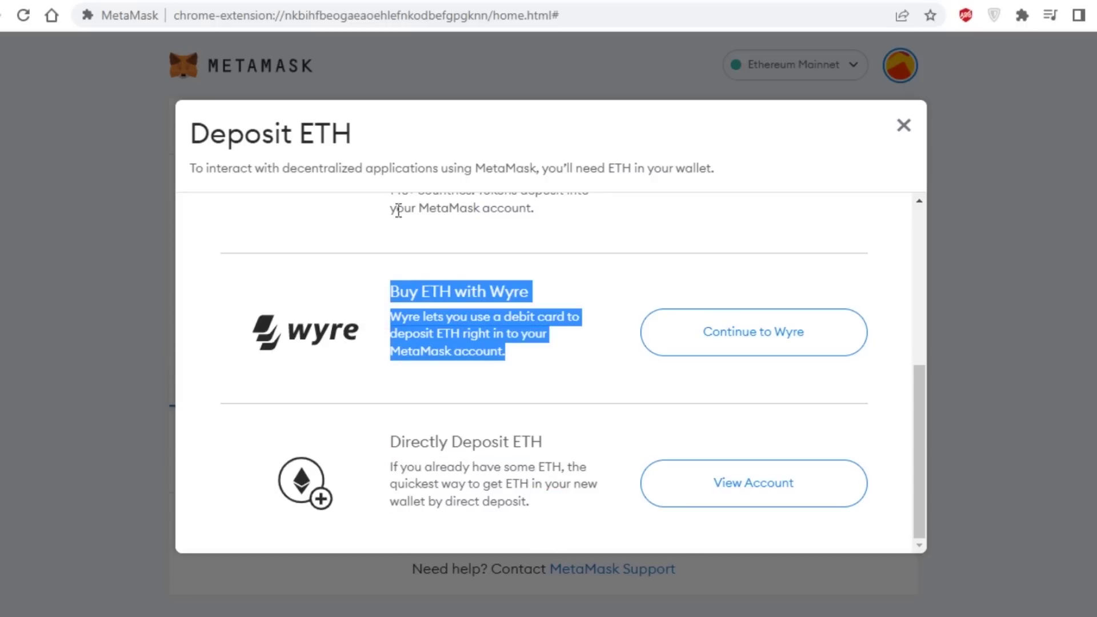
pyautogui.moveTo(917, 413); pyautogui.dragTo(954, 252)
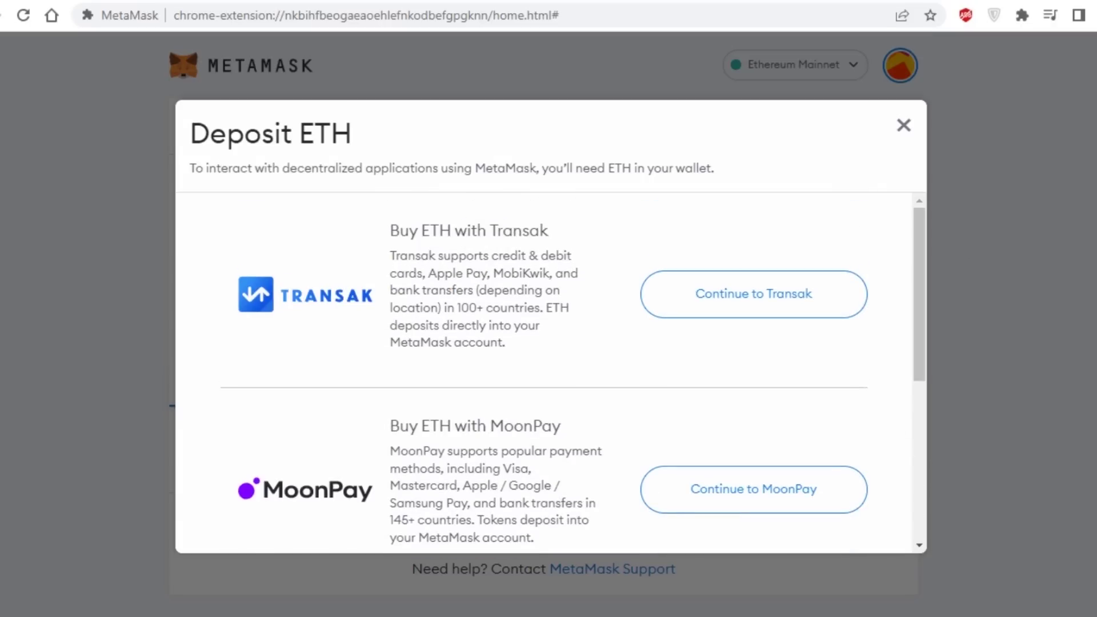
pyautogui.click(902, 126)
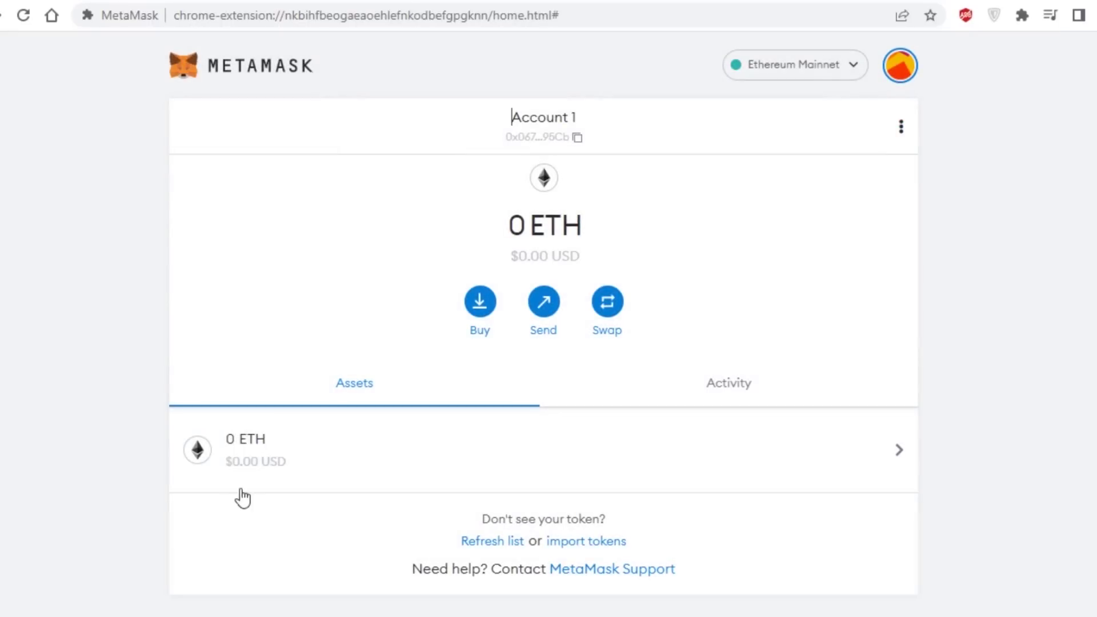
# Check the ETH asset's empty transaction history and toggle between the Activity and Assets tabs.
pyautogui.click(289, 466)
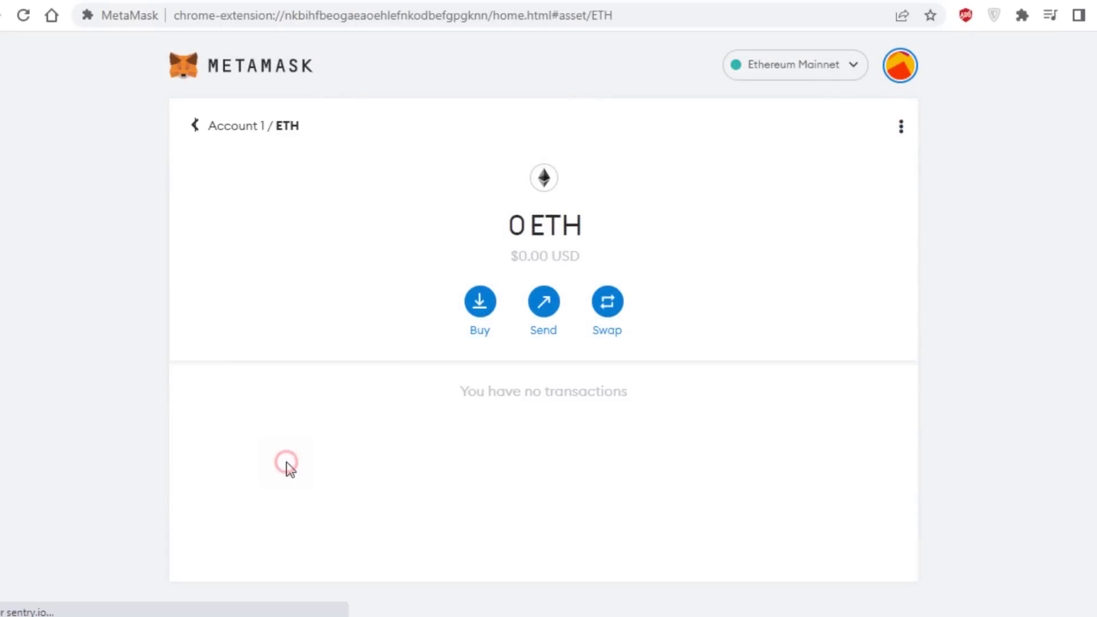
pyautogui.moveTo(462, 399); pyautogui.dragTo(619, 397)
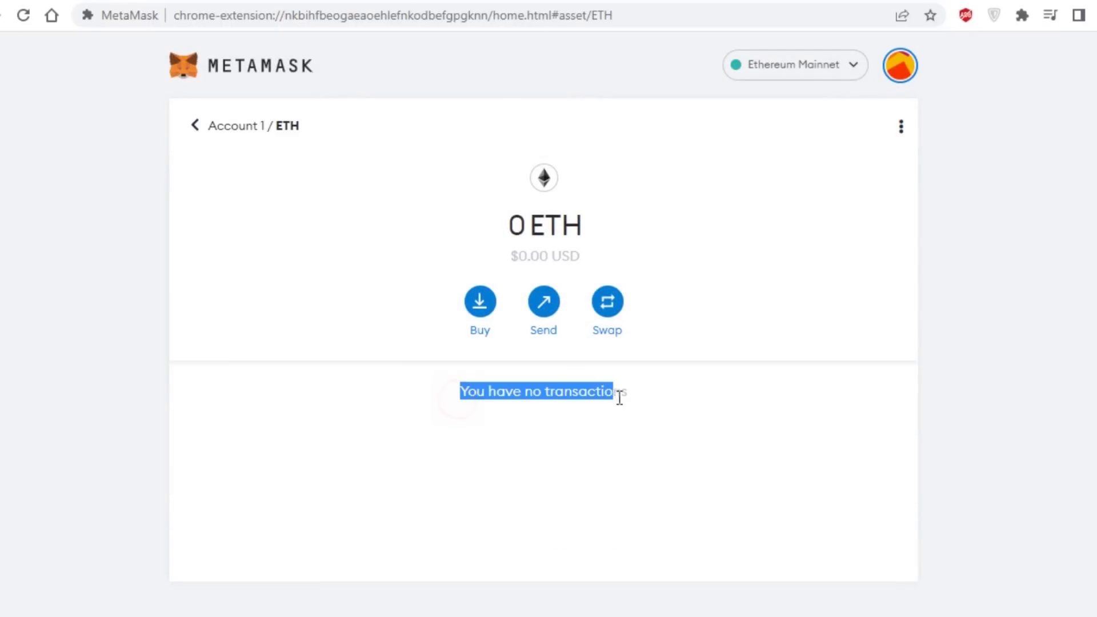
pyautogui.click(195, 127)
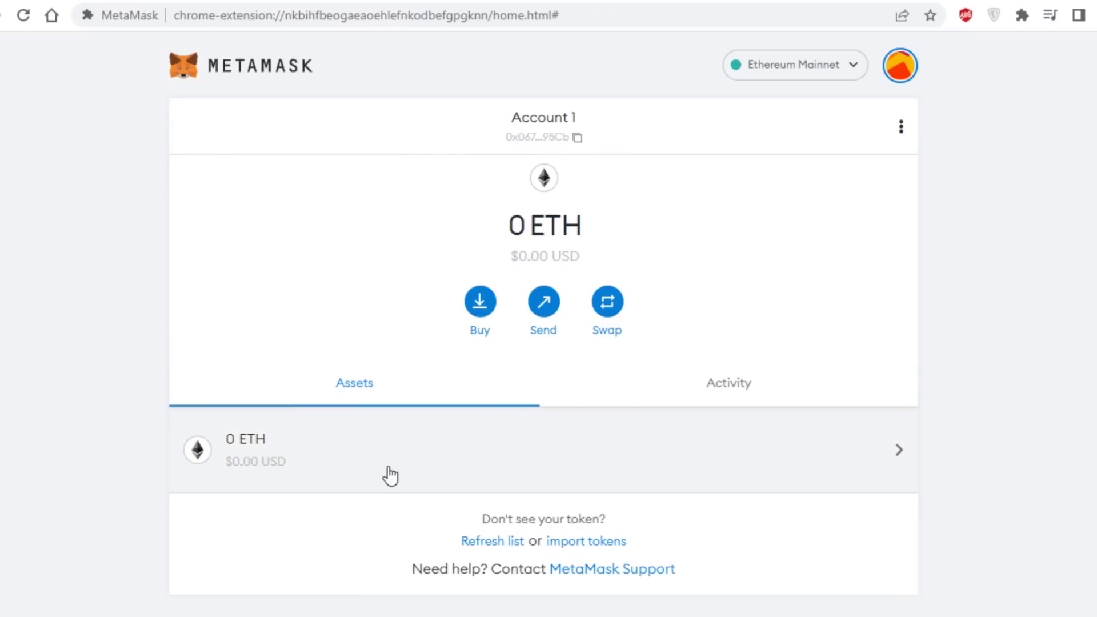
pyautogui.click(737, 401)
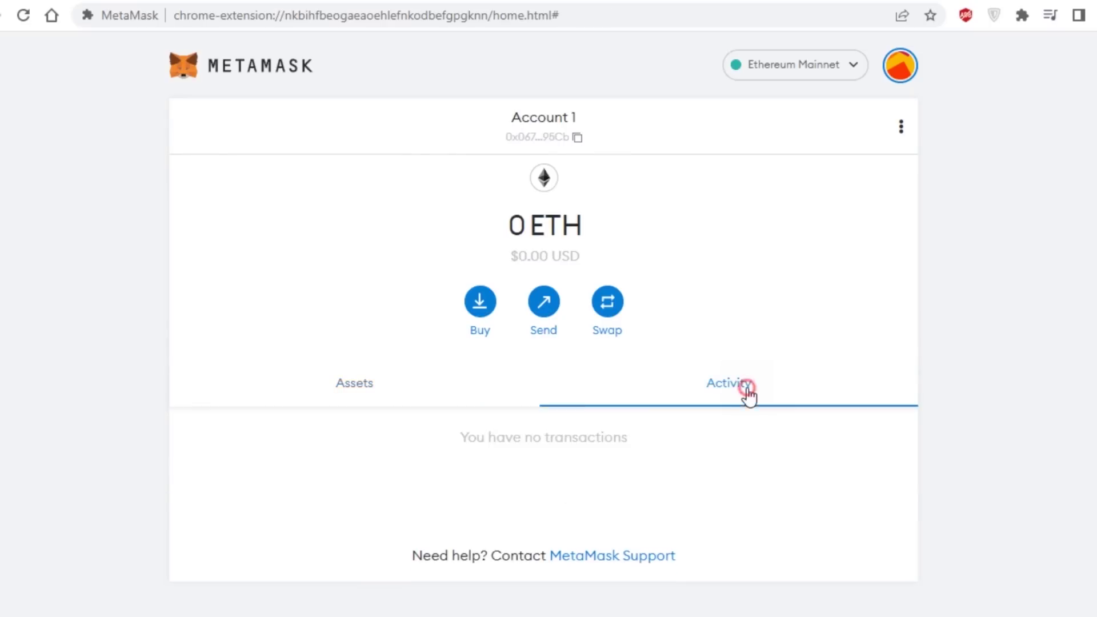
pyautogui.click(540, 400)
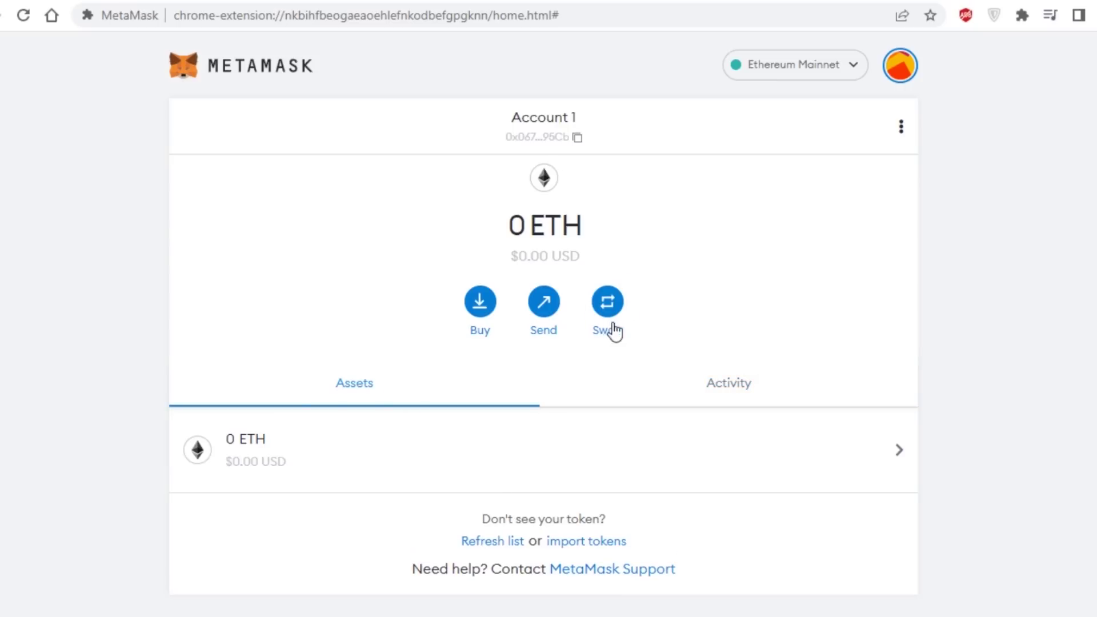
# Look at the Swap page's source token choice, then switch to The Sandbox tab.
pyautogui.click(605, 309)
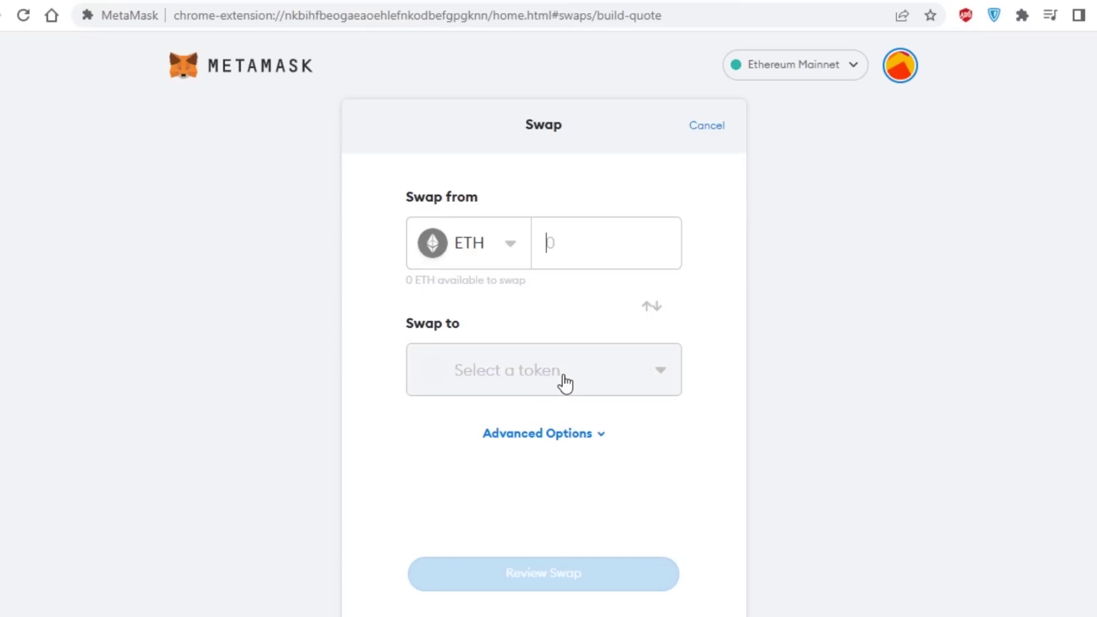
pyautogui.click(496, 240)
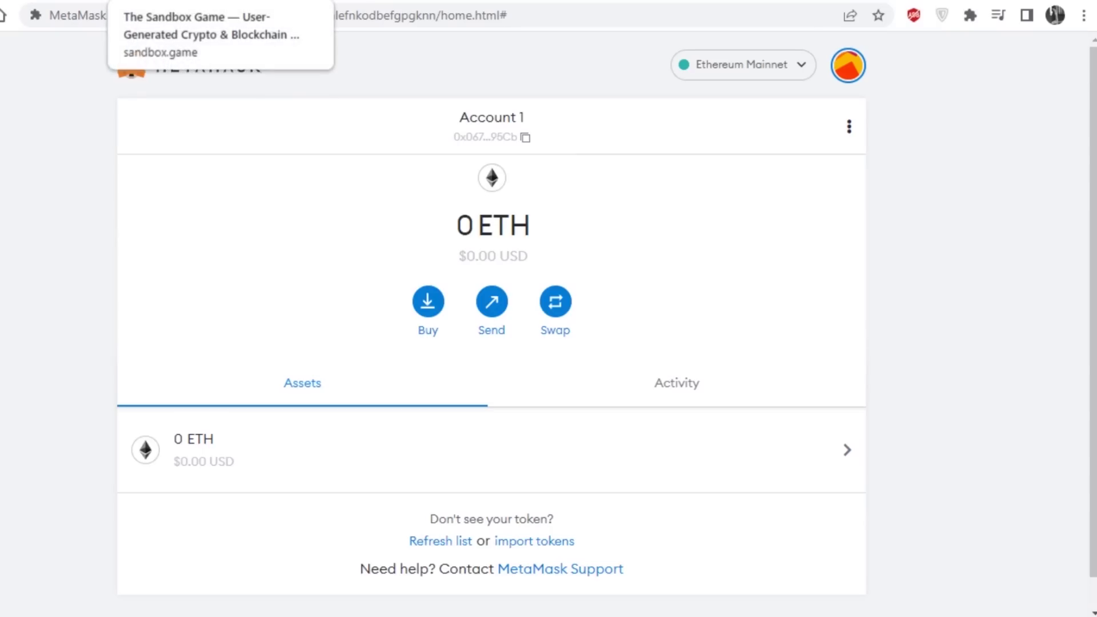
pyautogui.click(171, 1)
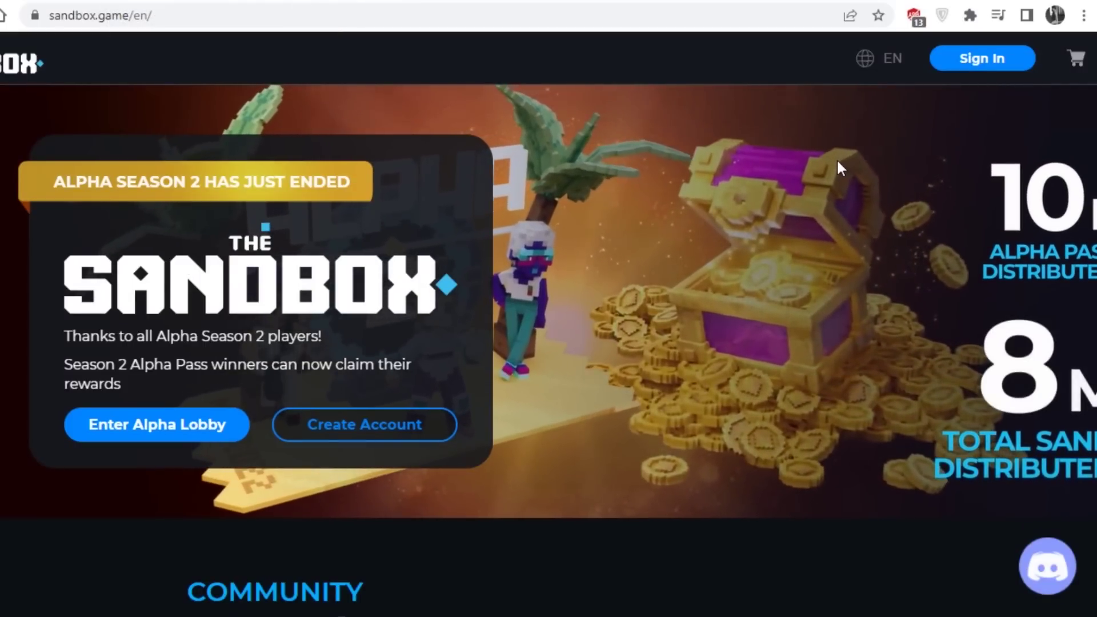
pyautogui.scroll(-5, 548, 350)
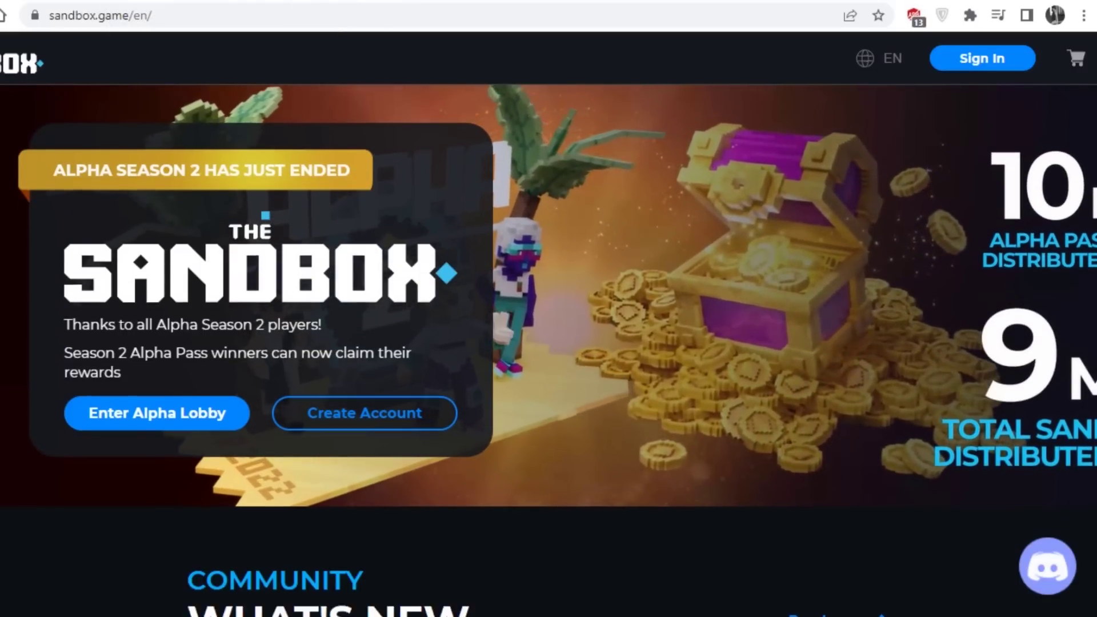
pyautogui.scroll(-4, 874, 146)
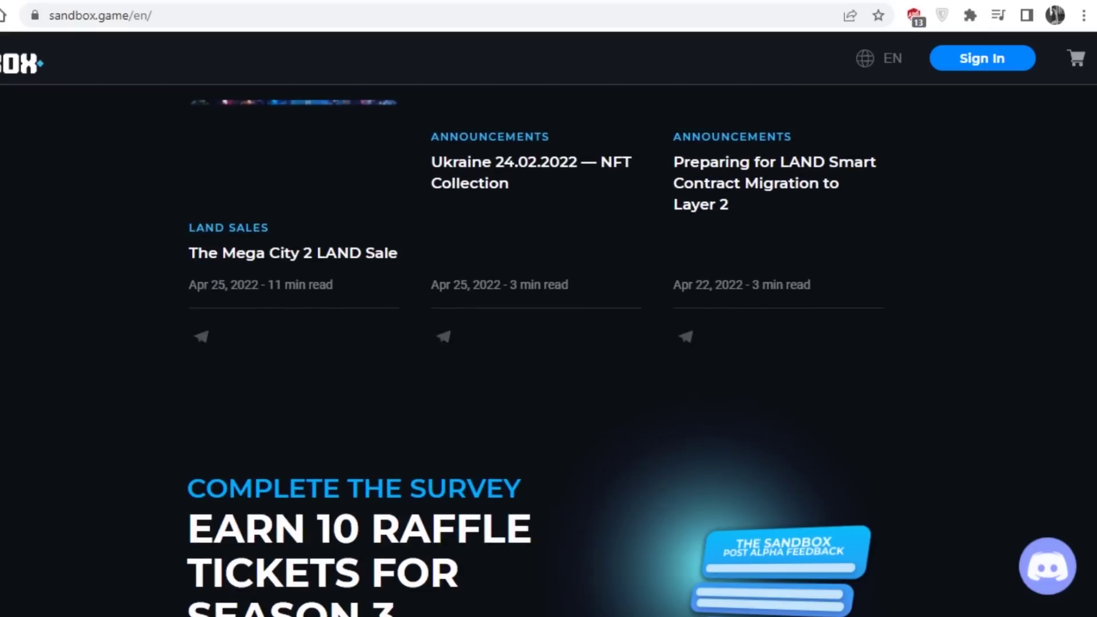
pyautogui.scroll(9, 874, 145)
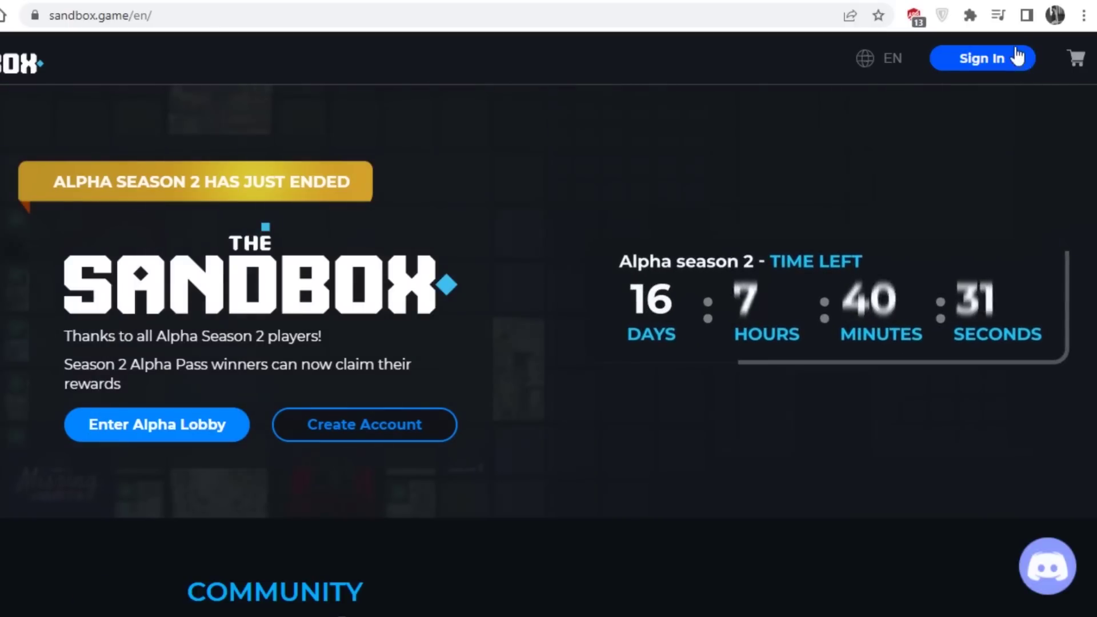
# Choose Sign In with Metamask, then approve connecting Account 1 in the MetaMask popup.
pyautogui.click(973, 62)
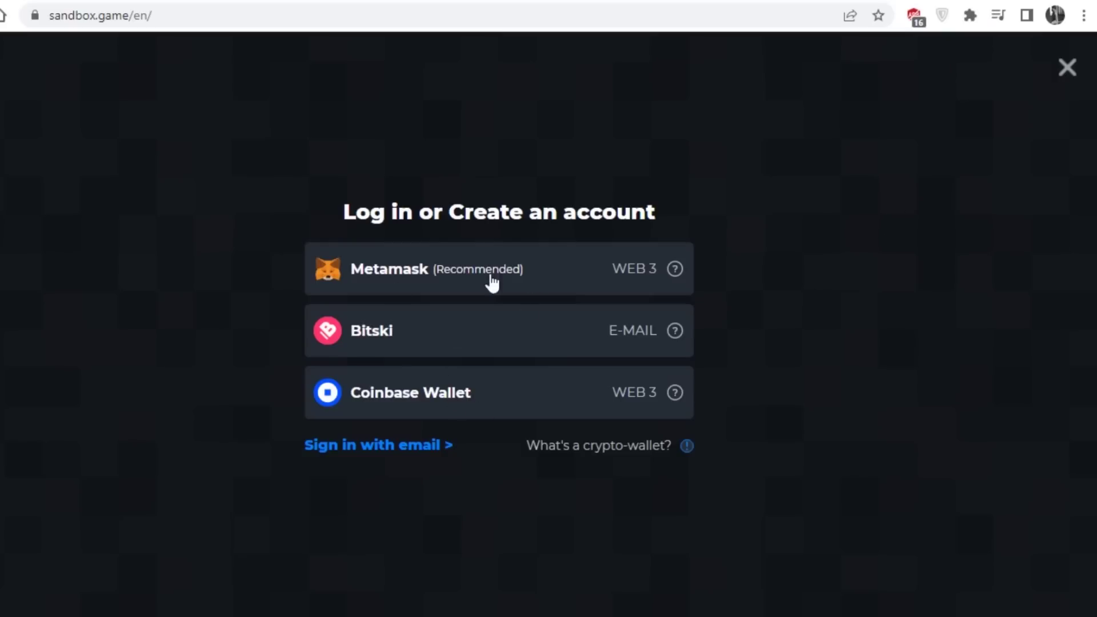
pyautogui.click(445, 269)
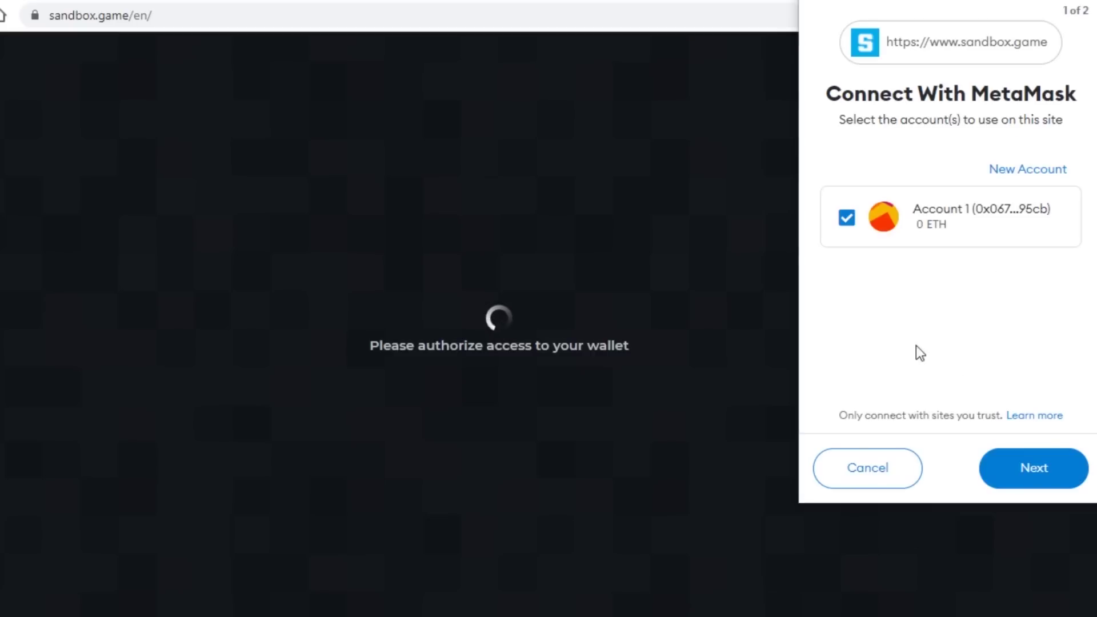
pyautogui.click(1012, 475)
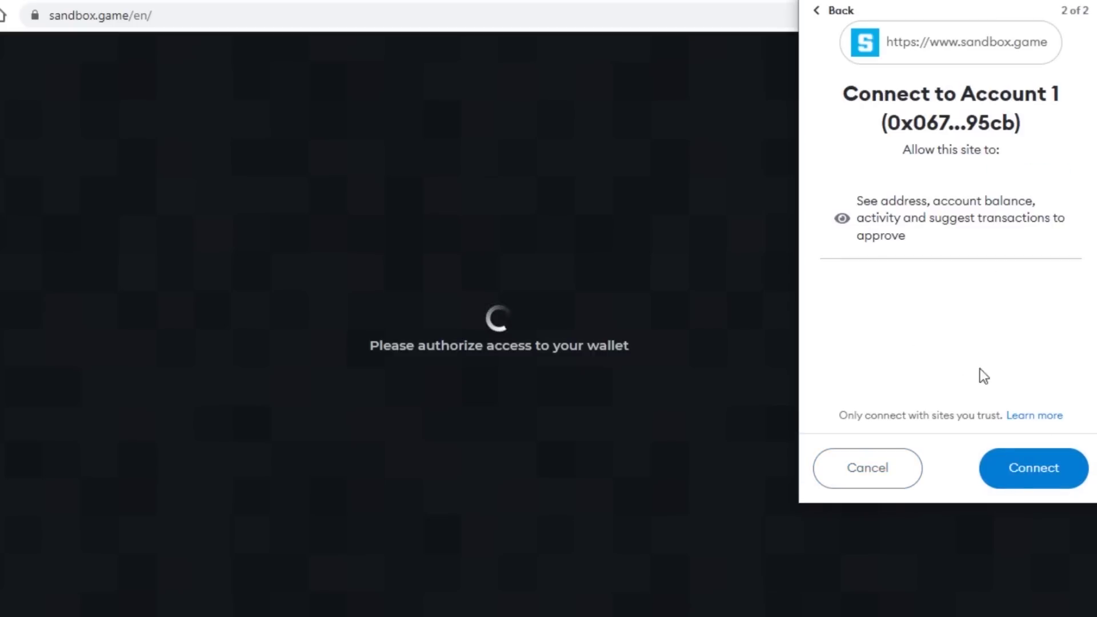
pyautogui.click(1036, 481)
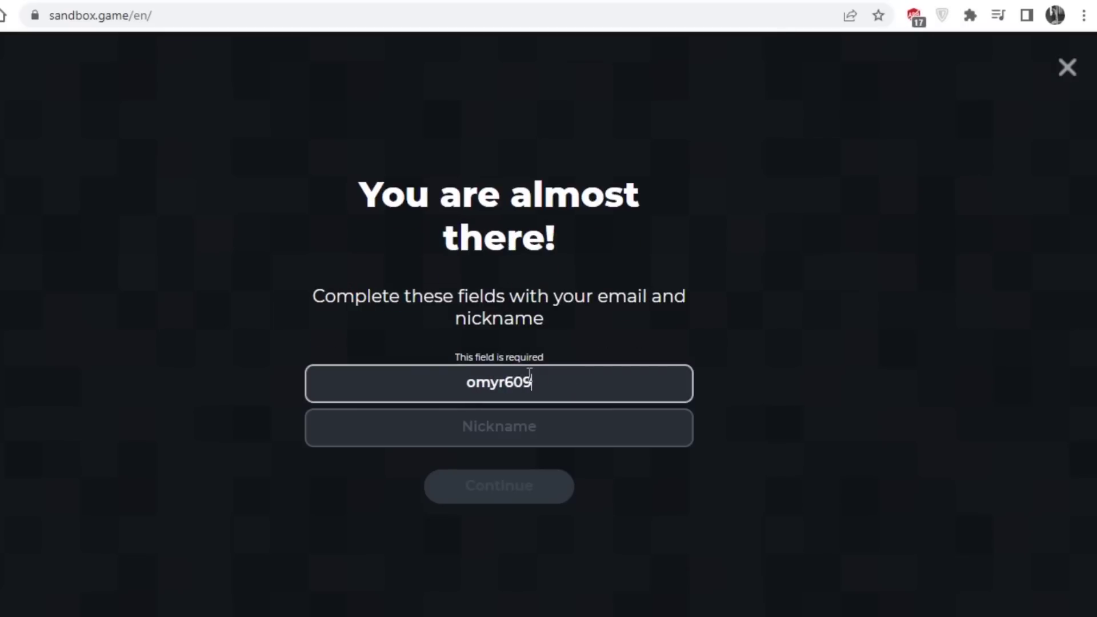
# Enter the account email and nickname, then set, confirm and save a Game Maker password.
pyautogui.write('l.com')
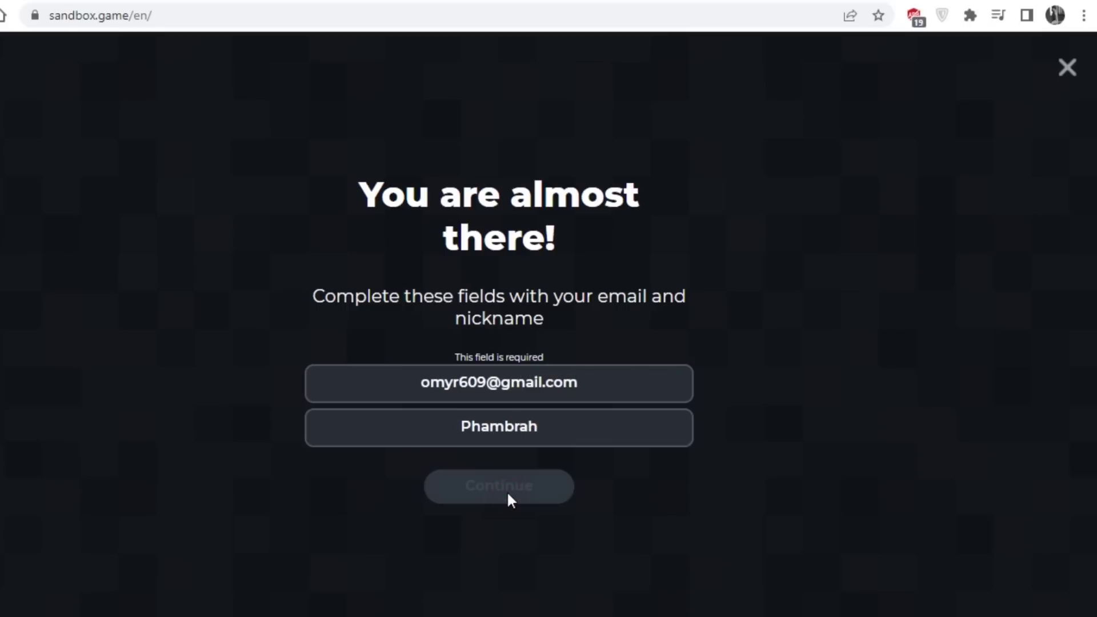
pyautogui.click(503, 294)
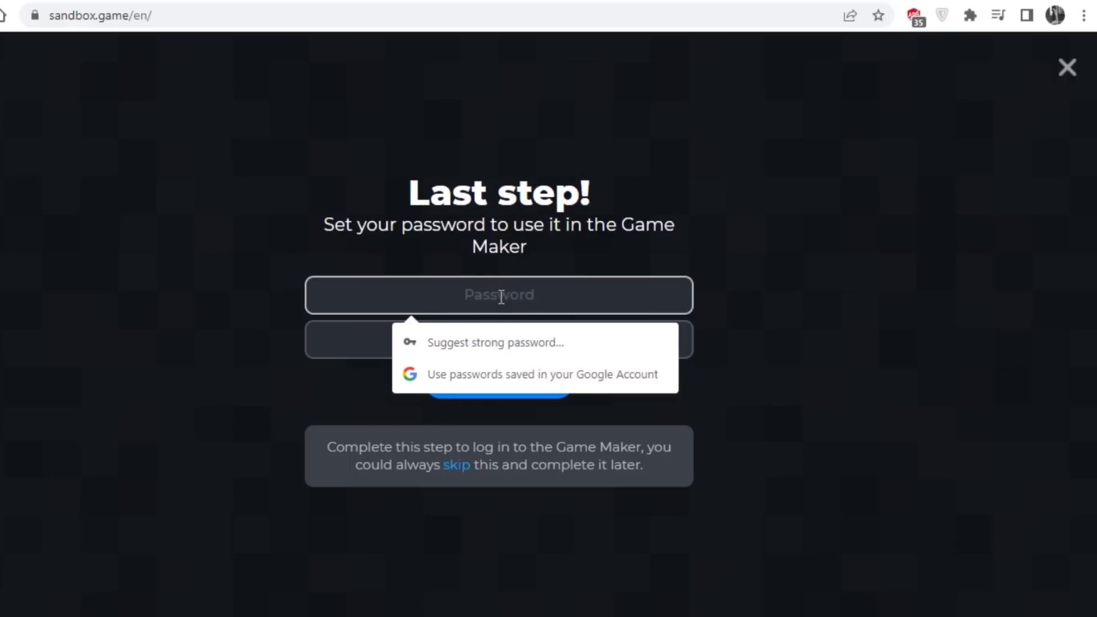
pyautogui.click(328, 340)
pyautogui.write('******')
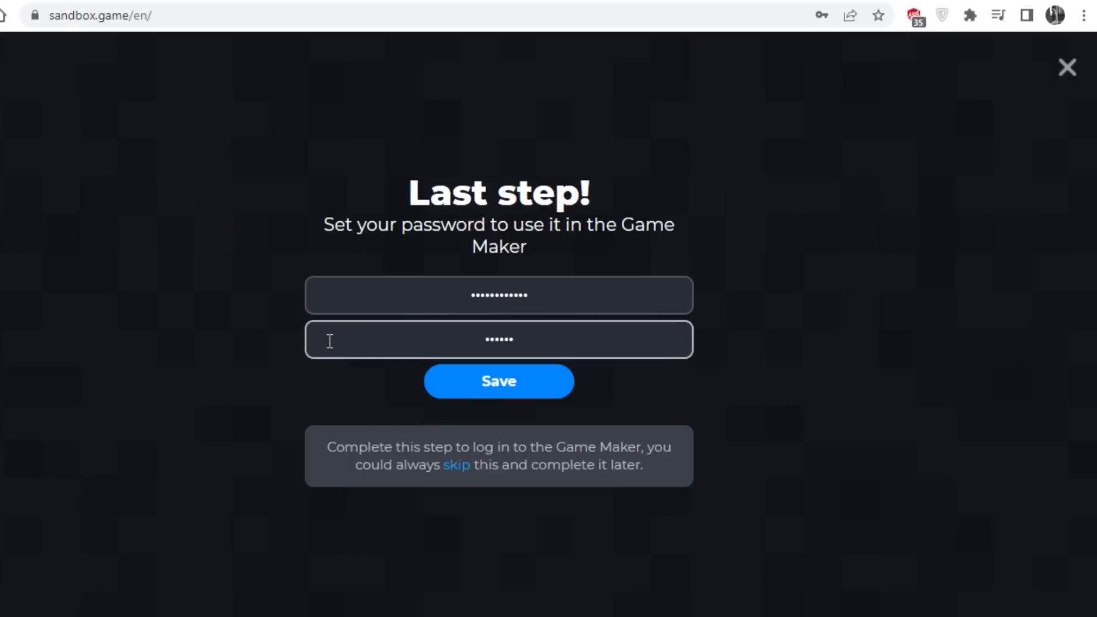
pyautogui.click(502, 384)
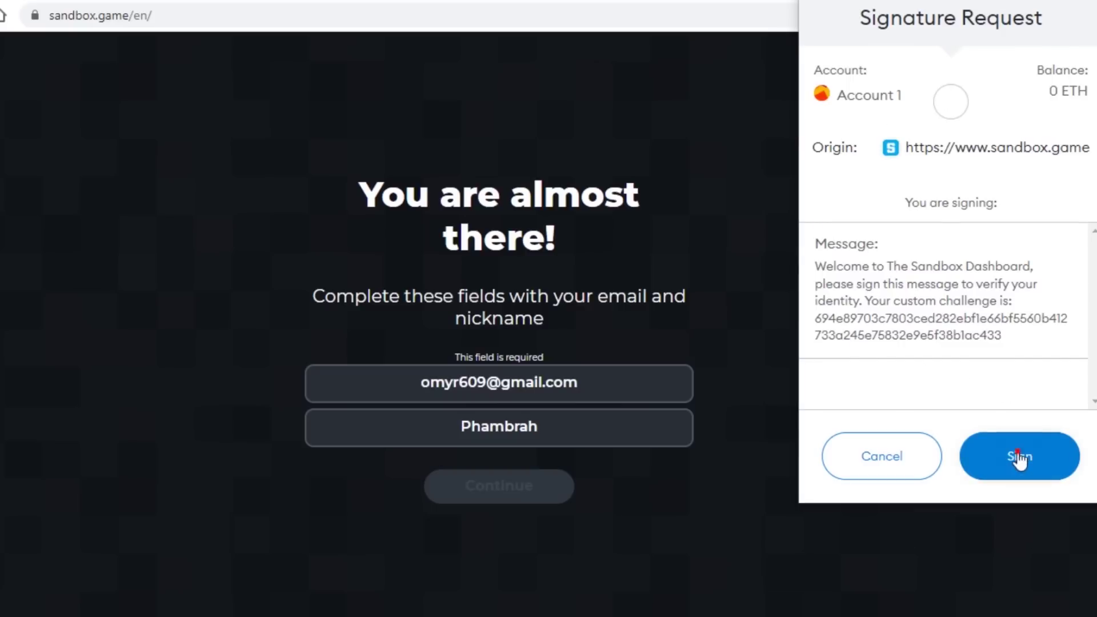
pyautogui.click(1019, 457)
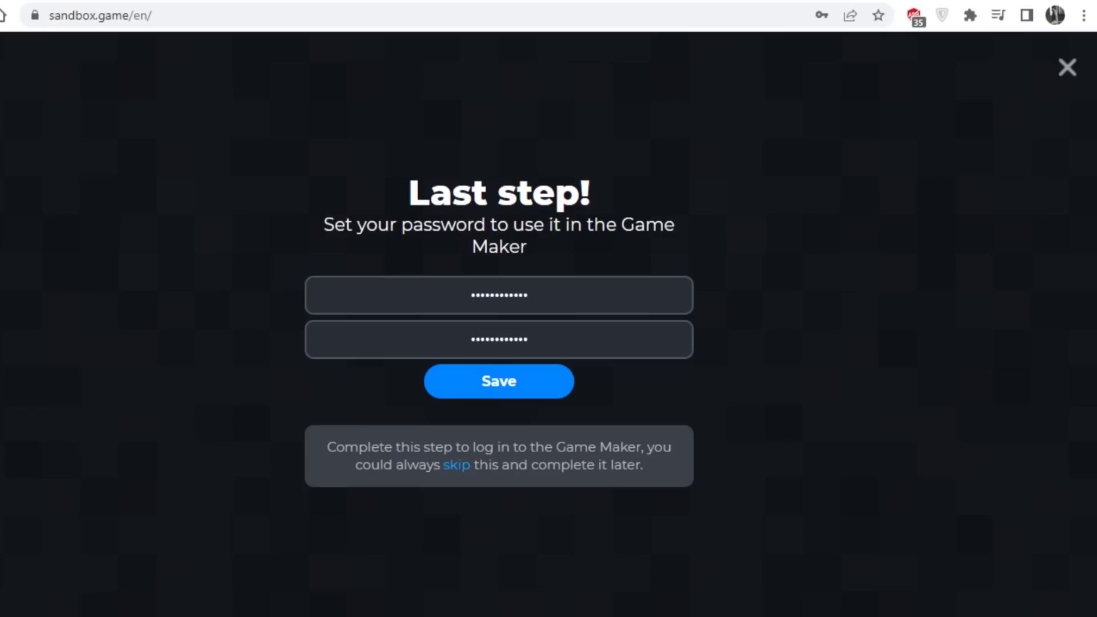
pyautogui.press('Return')
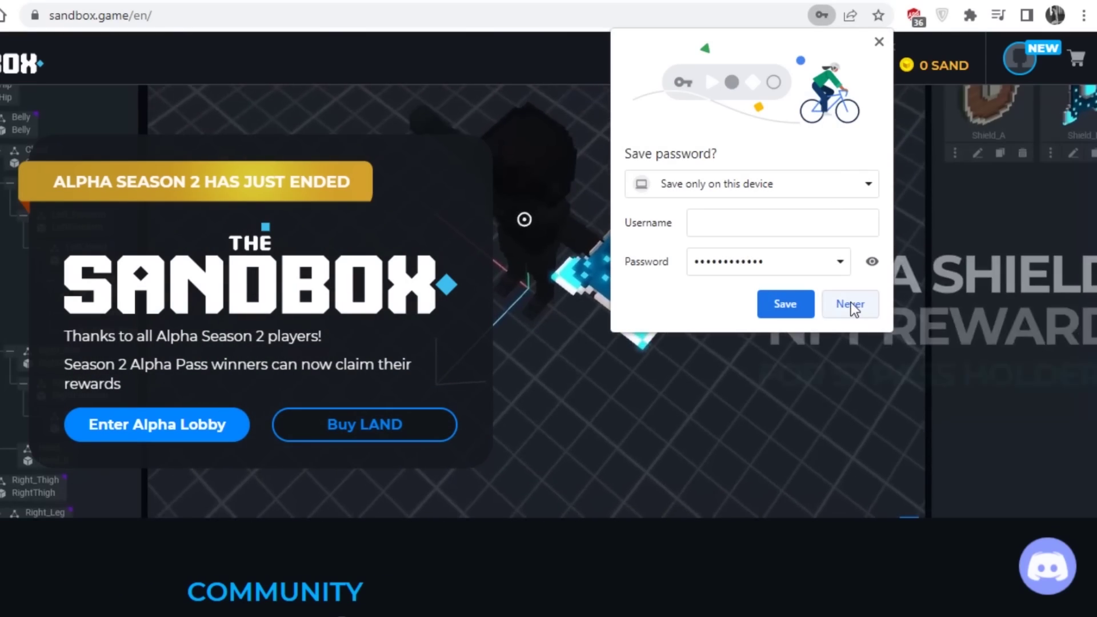
pyautogui.click(851, 304)
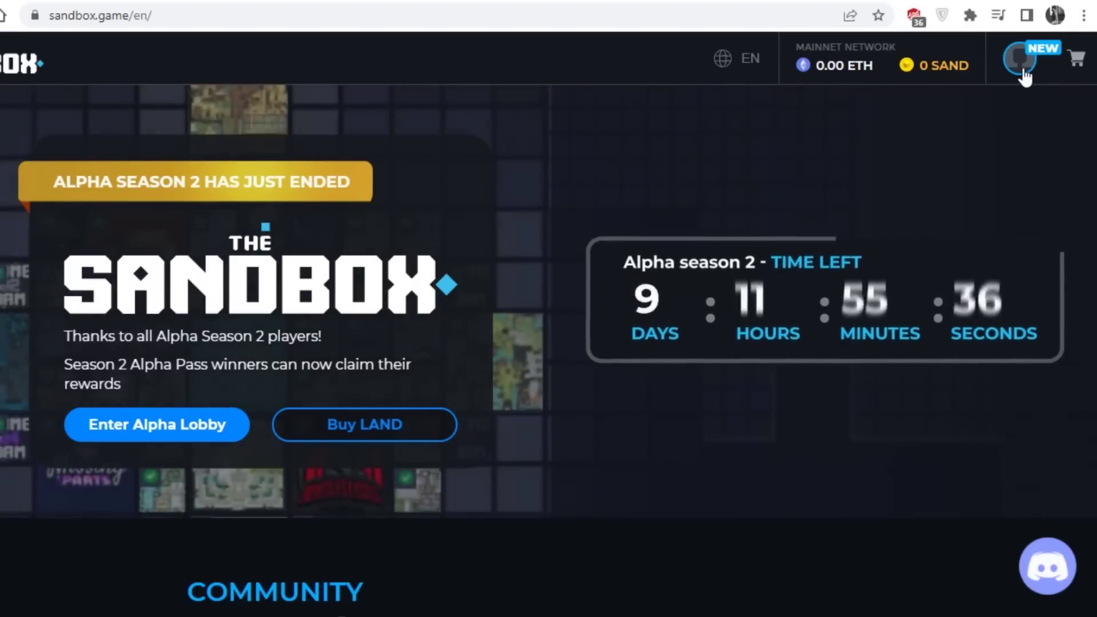
pyautogui.click(1025, 66)
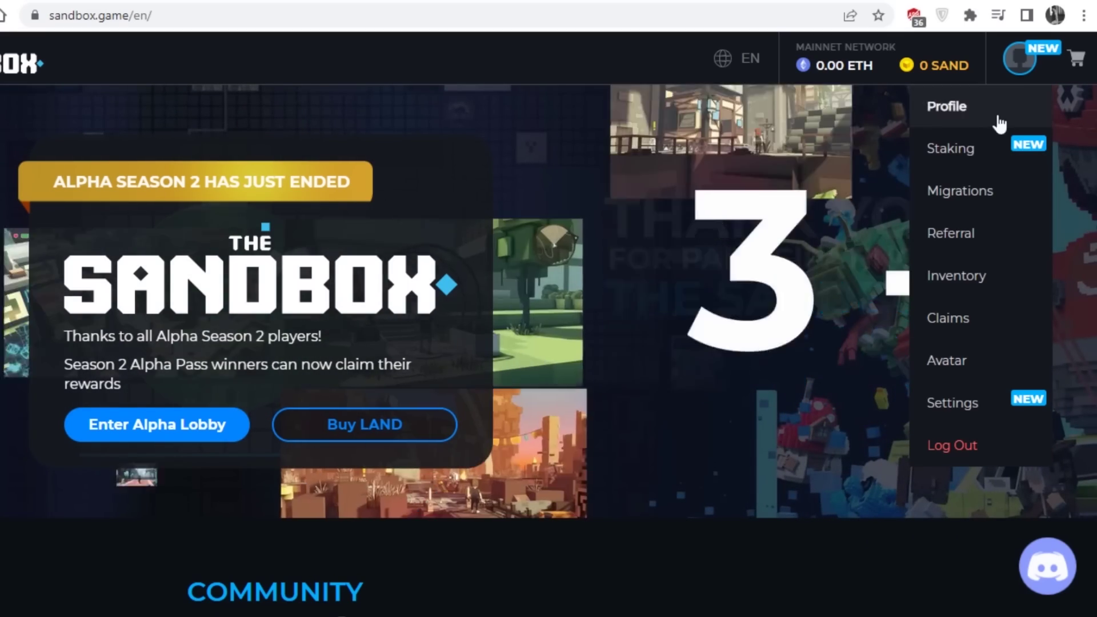
pyautogui.click(1021, 64)
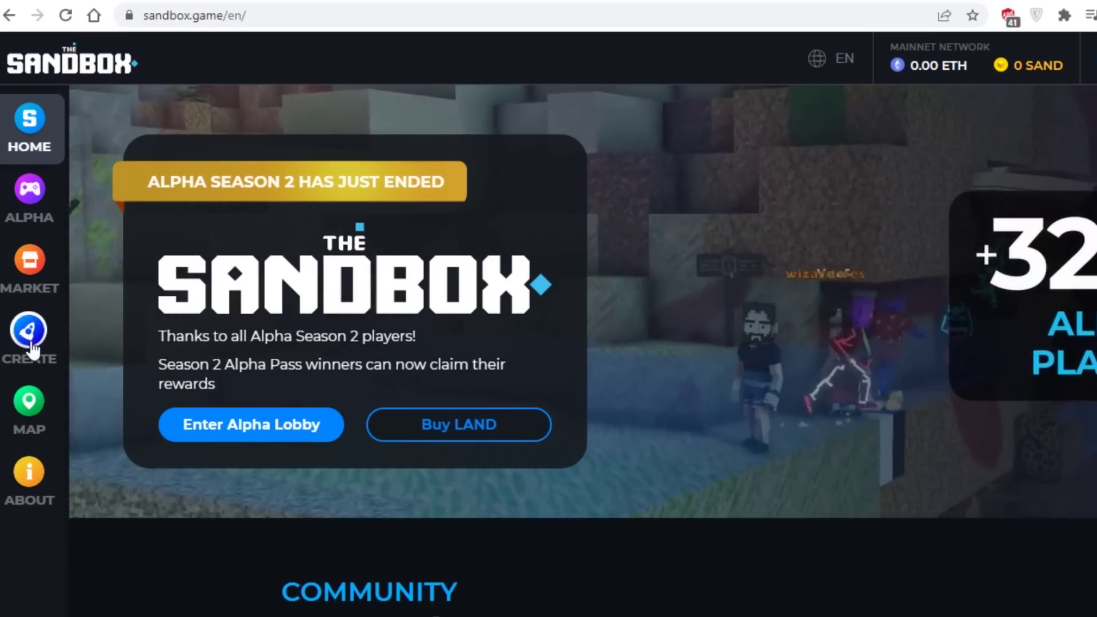
# Open the Game Maker page and read its Building games for the Metaverse section.
pyautogui.click(29, 331)
pyautogui.scroll(-5, 489, 103)
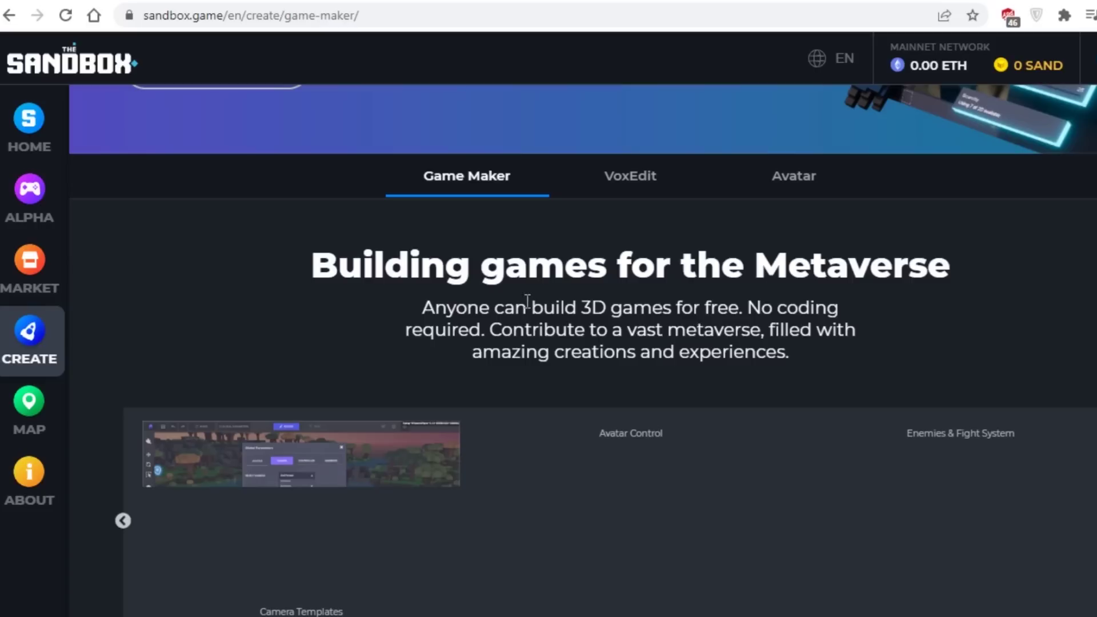
pyautogui.moveTo(324, 284); pyautogui.dragTo(820, 371)
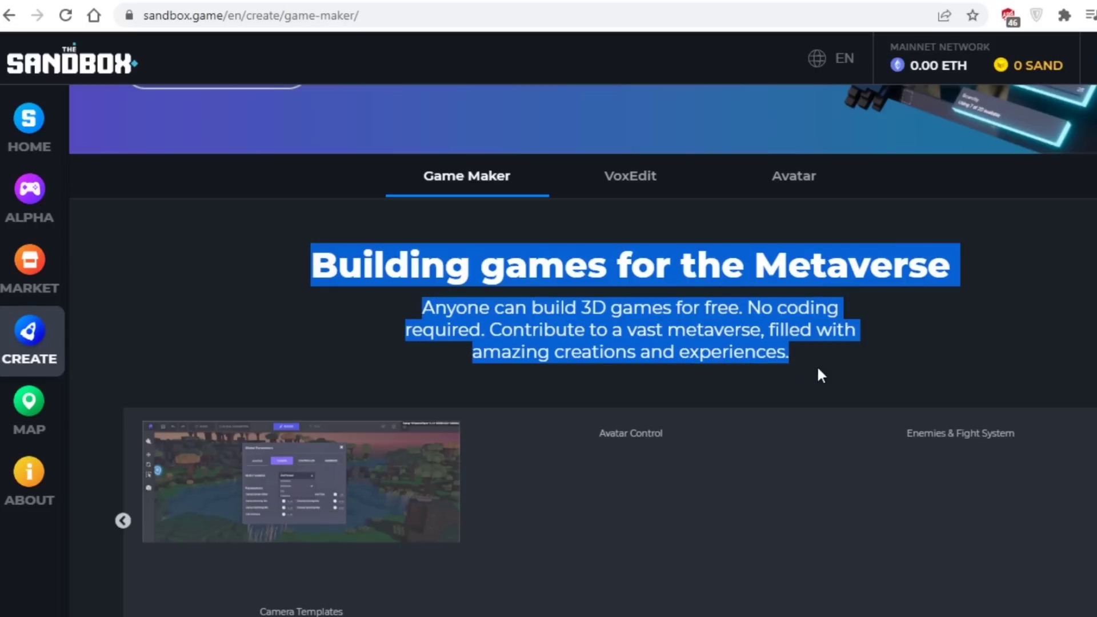
pyautogui.click(820, 374)
pyautogui.scroll(-5, 821, 374)
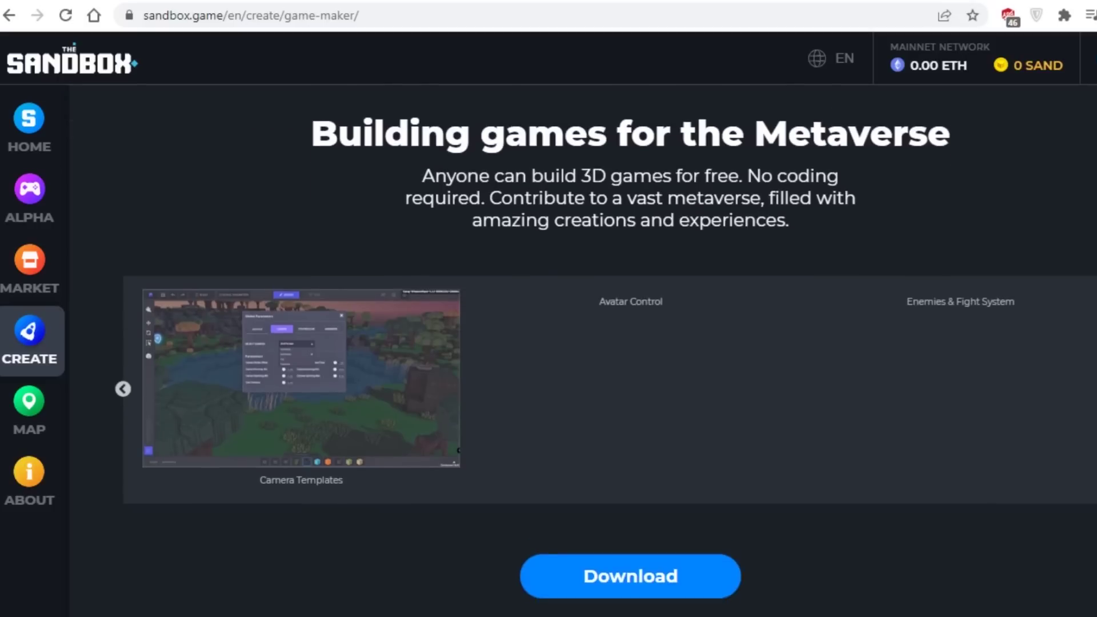
pyautogui.scroll(2, 605, 348)
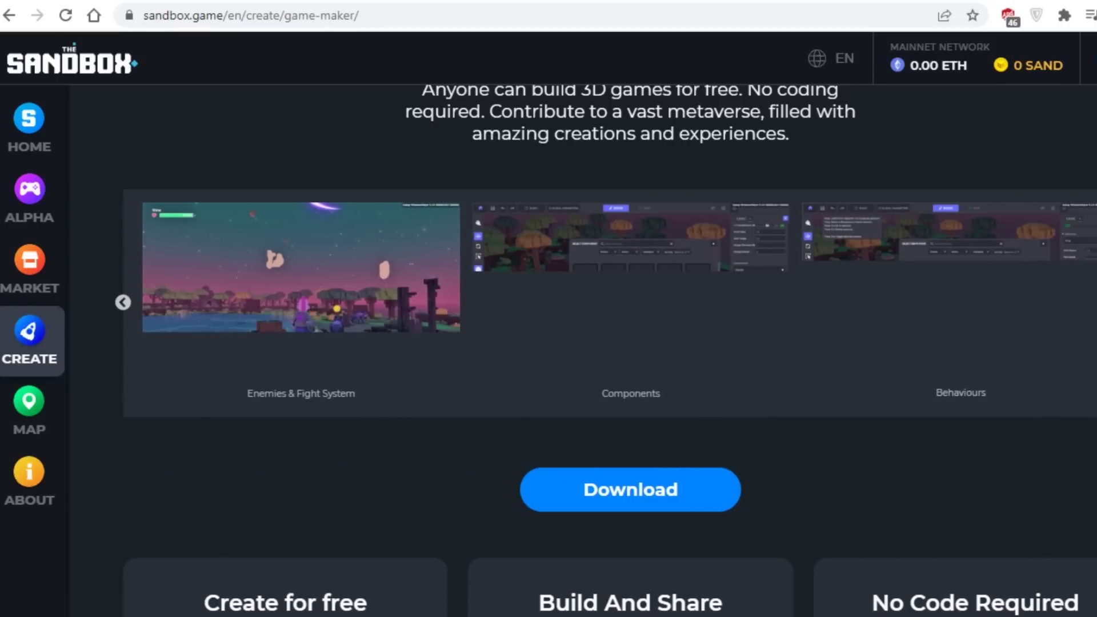
# Read the Create for free description and scroll down to the changelog and back up.
pyautogui.scroll(-8, 253, 213)
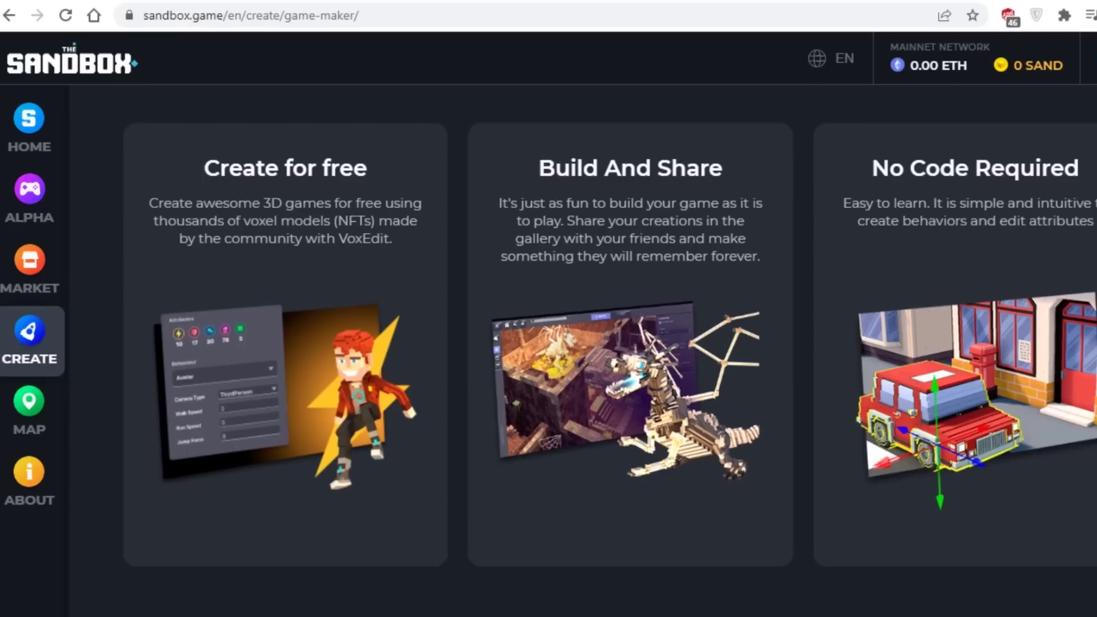
pyautogui.moveTo(244, 121); pyautogui.dragTo(326, 190)
pyautogui.click(326, 189)
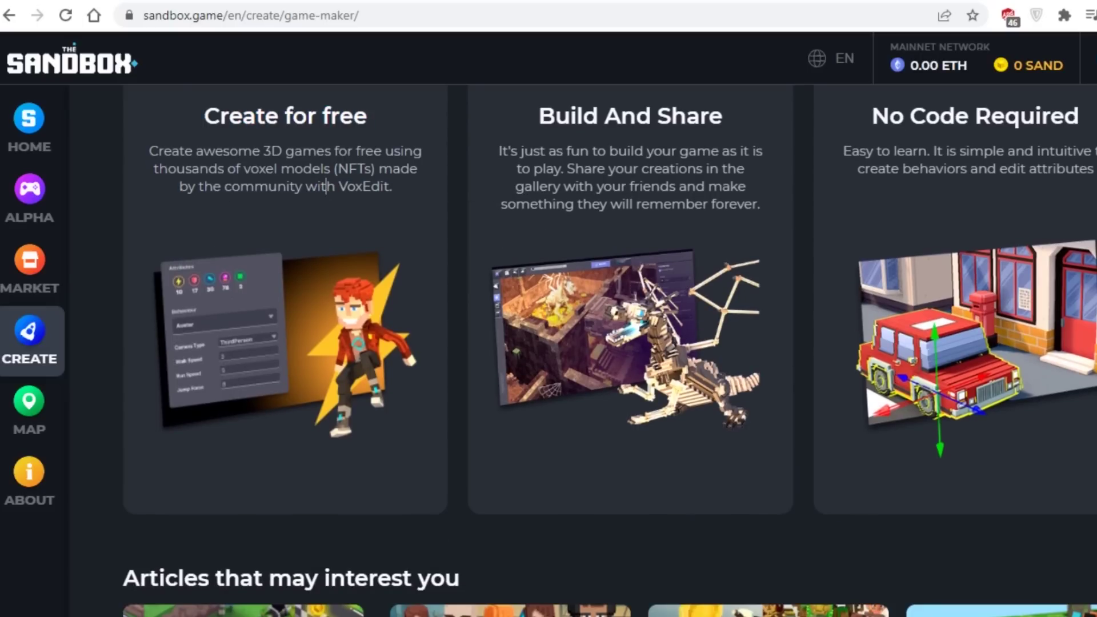
pyautogui.scroll(-8, 609, 351)
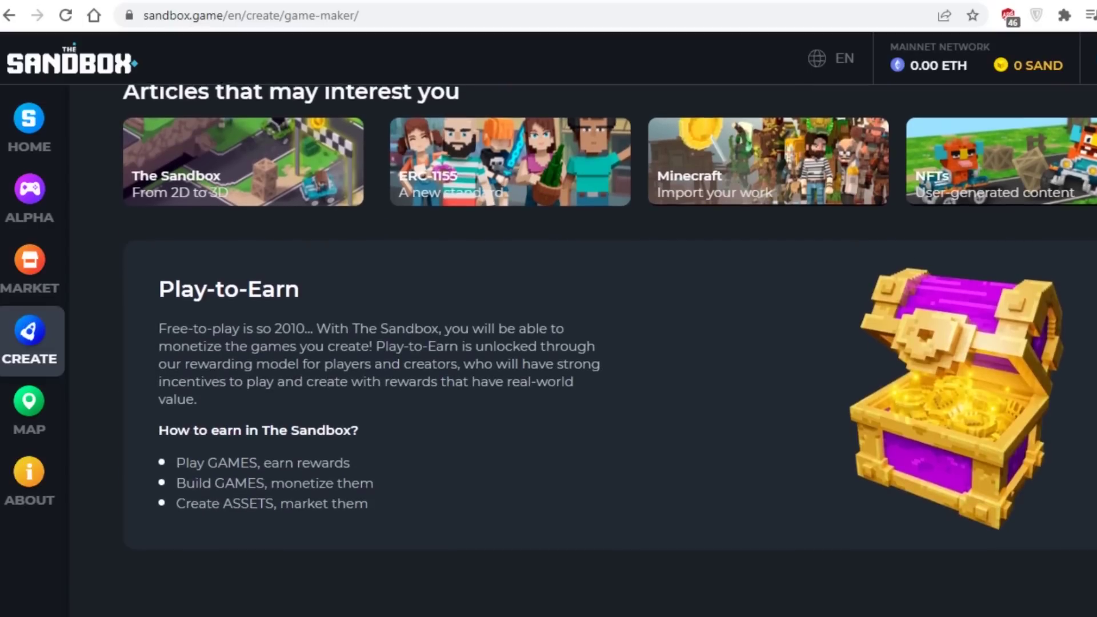
pyautogui.scroll(-7, 608, 350)
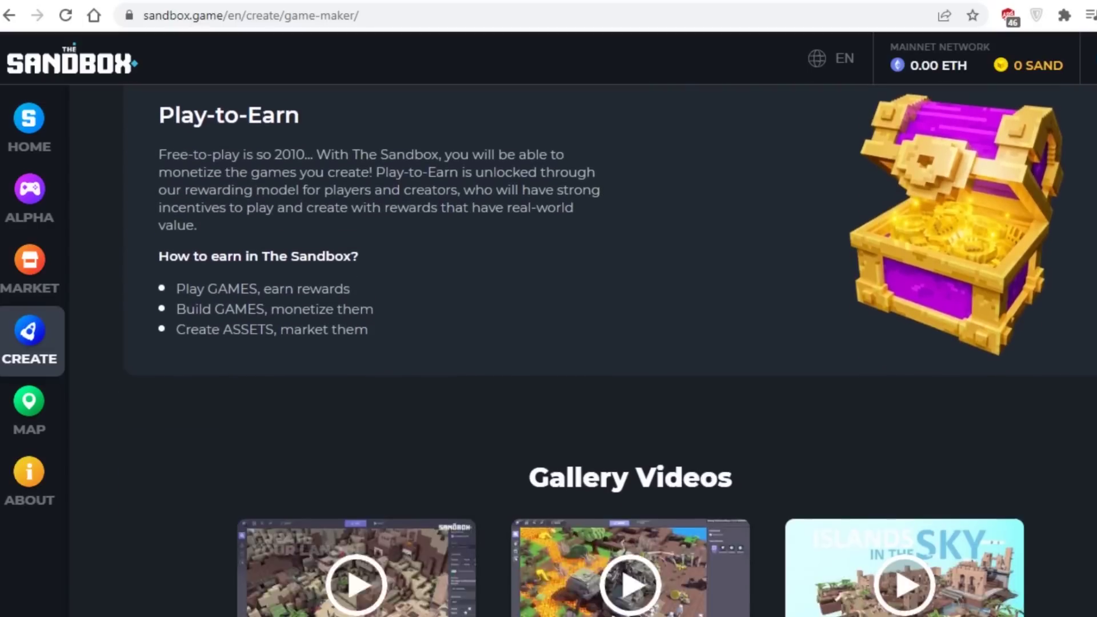
pyautogui.scroll(-11, 609, 350)
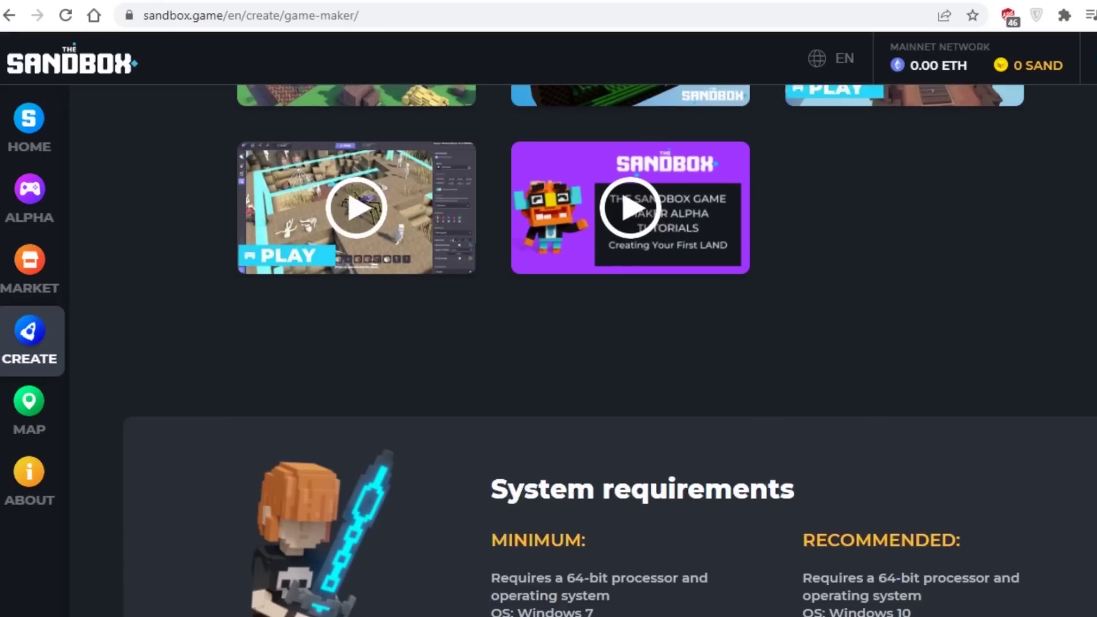
pyautogui.scroll(-16, 609, 350)
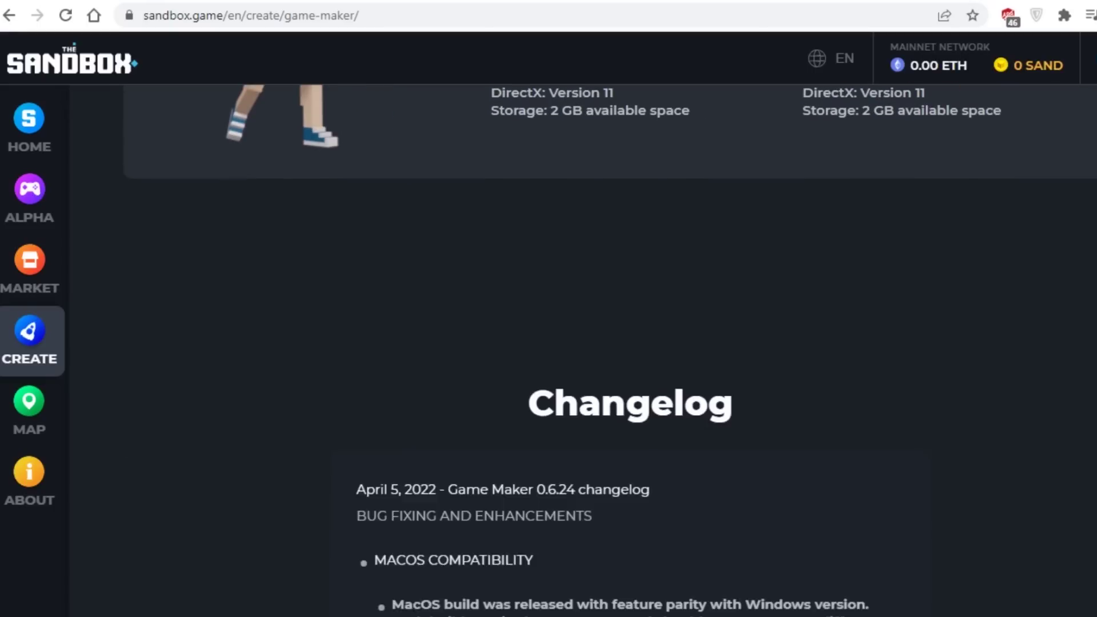
pyautogui.scroll(20, 609, 350)
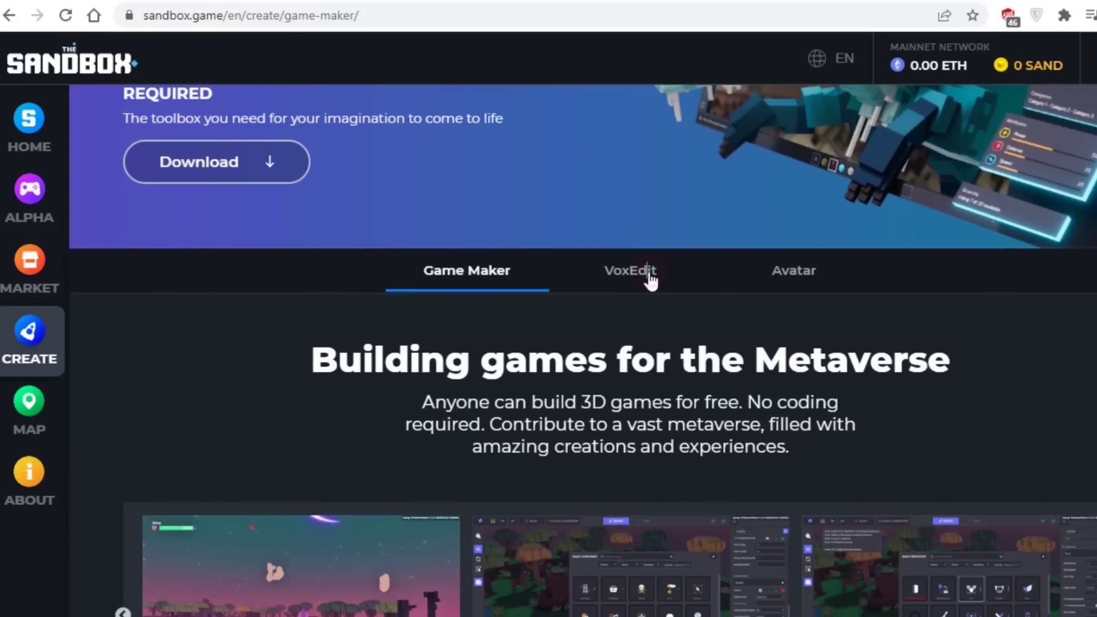
# Scroll through the VoxEdit page, then open the Alpha season's Play tab with the Alpha Lobby and land map.
pyautogui.click(647, 273)
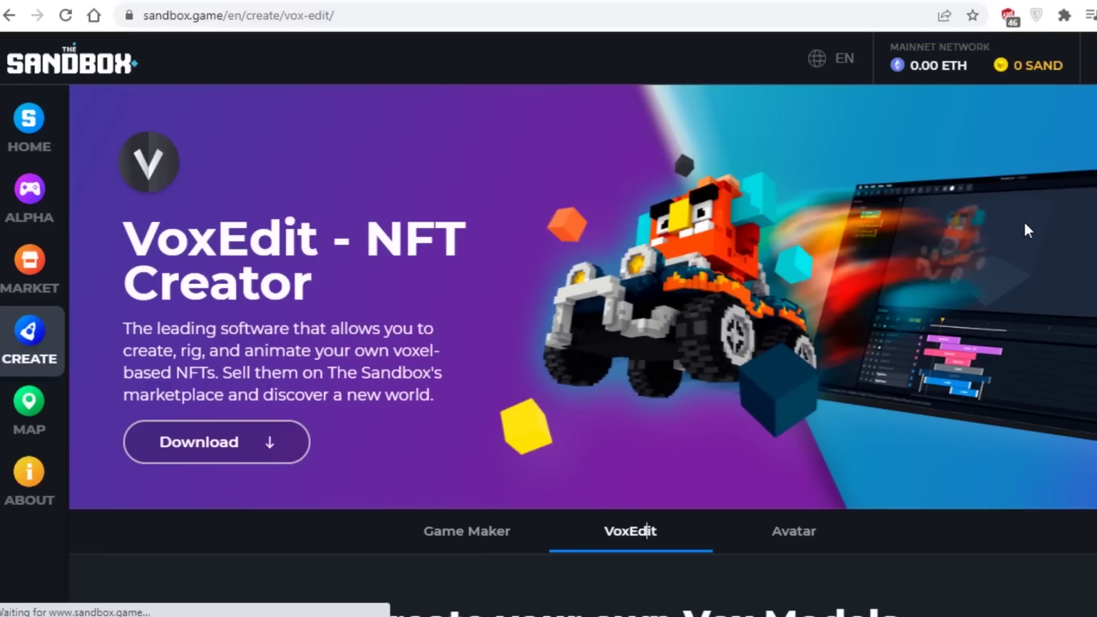
pyautogui.scroll(-9, 583, 350)
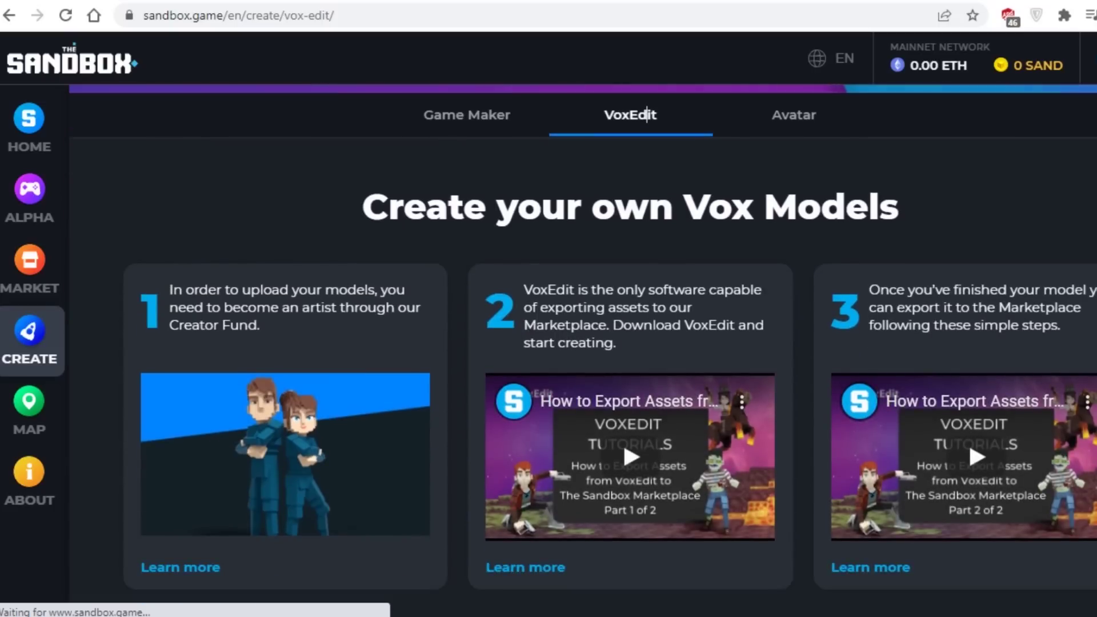
pyautogui.scroll(-10, 583, 350)
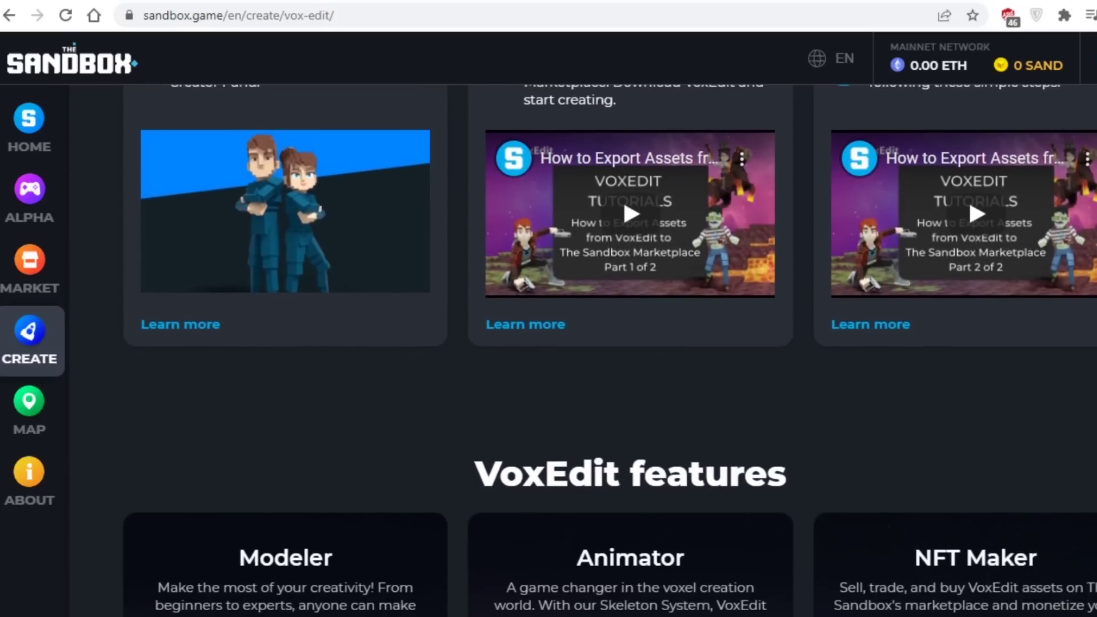
pyautogui.scroll(20, 646, 532)
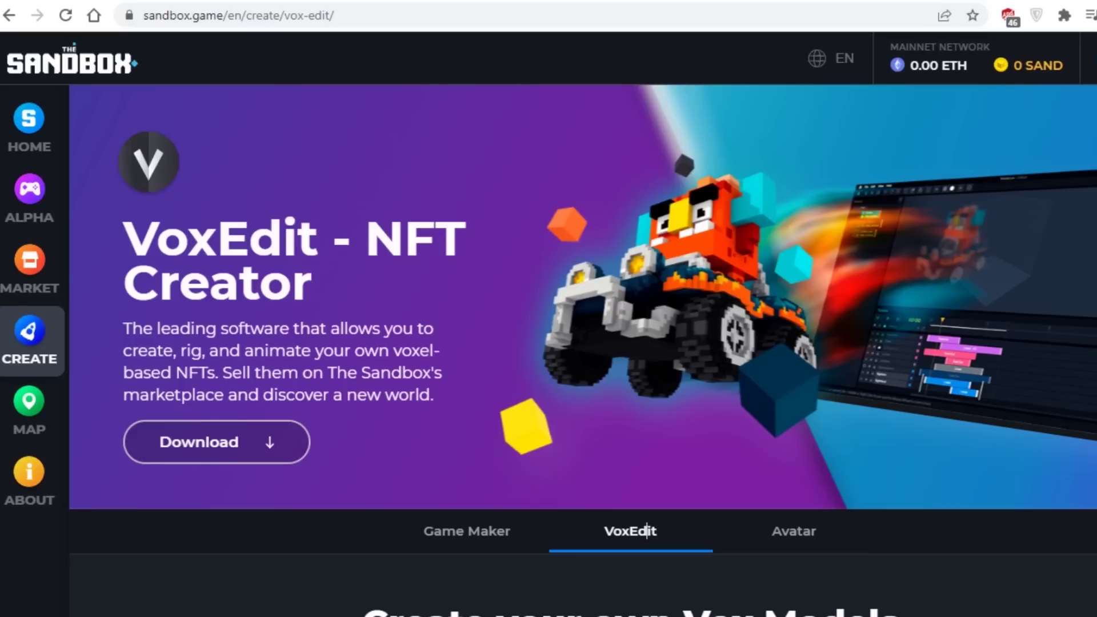
pyautogui.scroll(-18, 646, 531)
pyautogui.scroll(3, 646, 531)
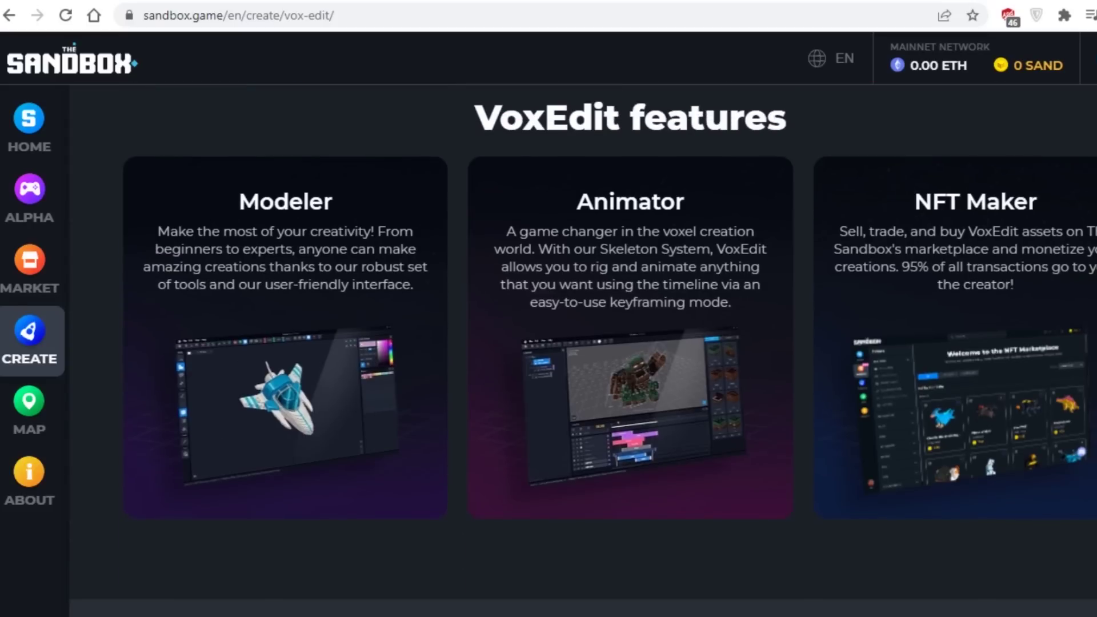
pyautogui.scroll(9, 996, 208)
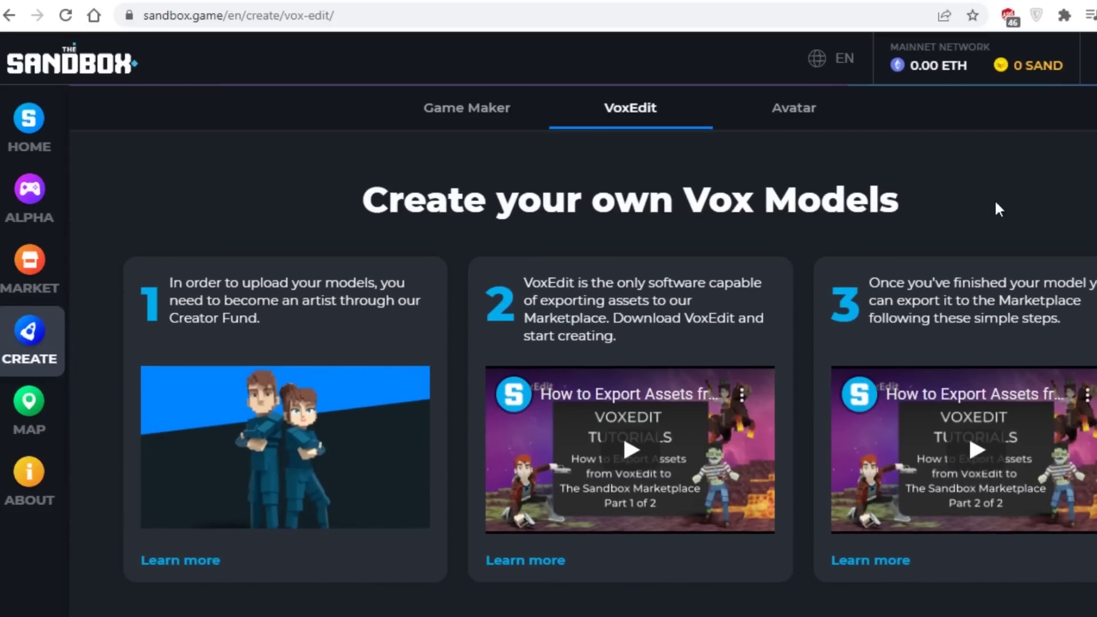
pyautogui.click(27, 210)
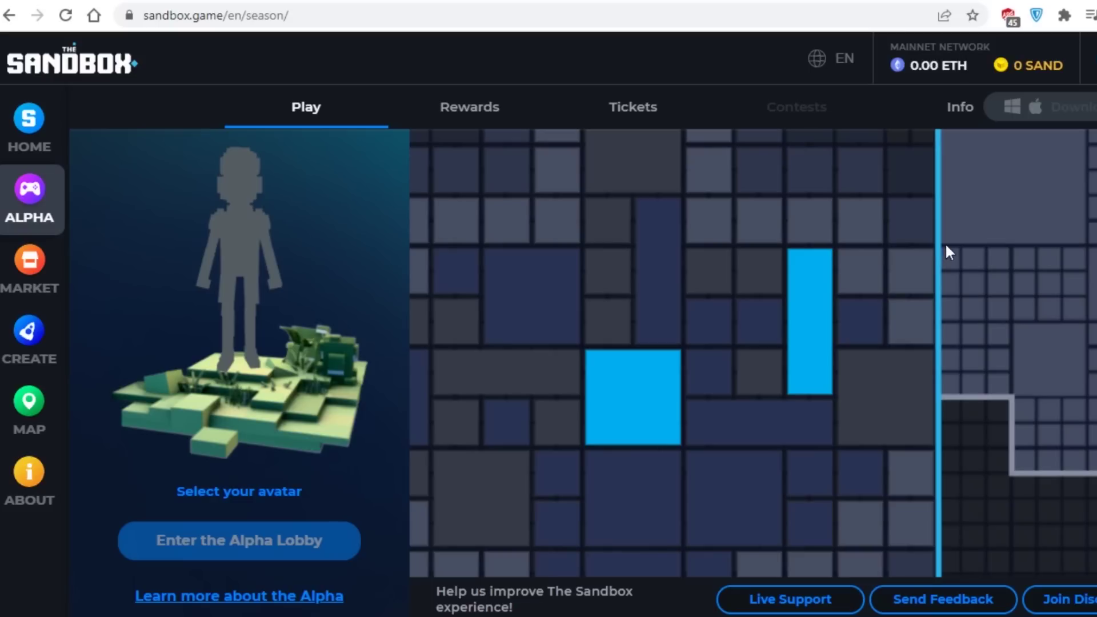
# Bring up OpenSea's Buy Now Sandbox LAND listings, 2,566 items sorted by price ascending.
pyautogui.moveTo(486, 403)
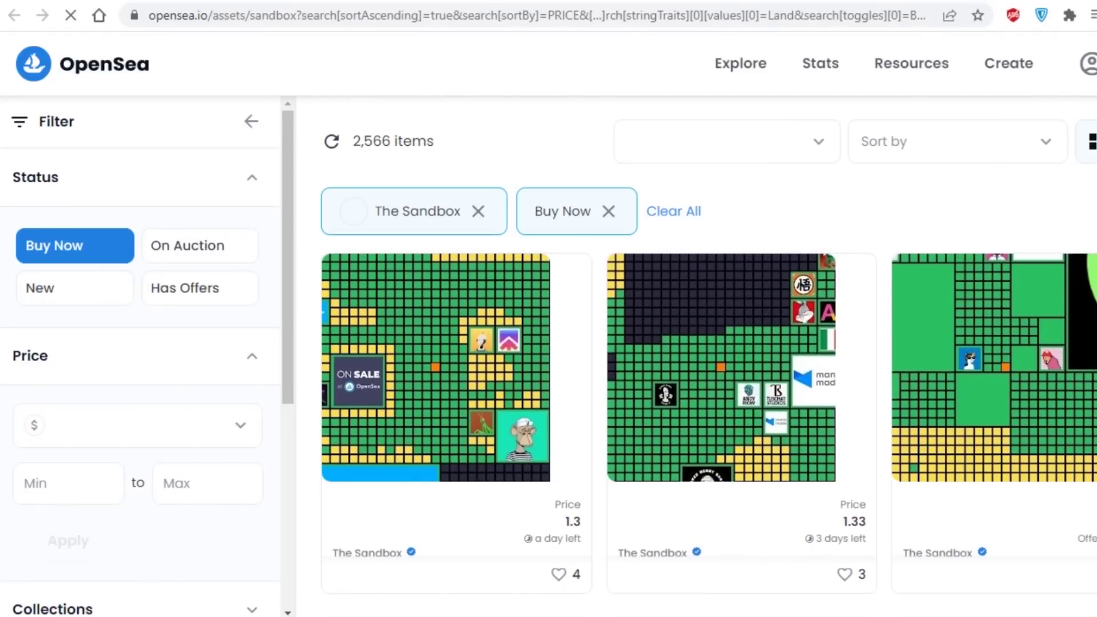
pyautogui.scroll(-4, 708, 354)
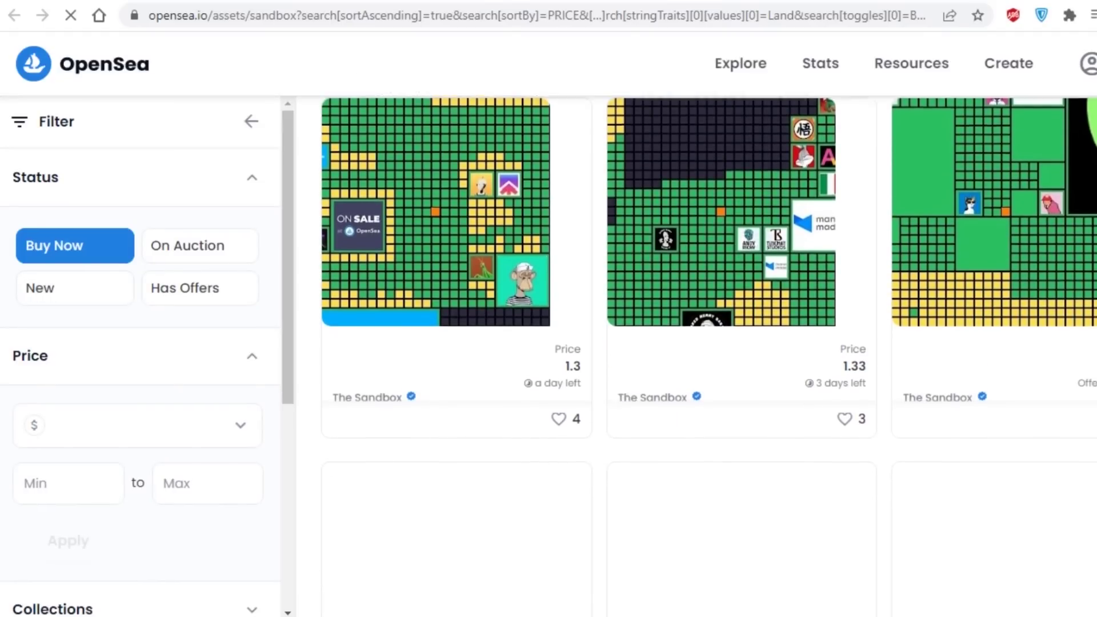
pyautogui.scroll(-3, 708, 342)
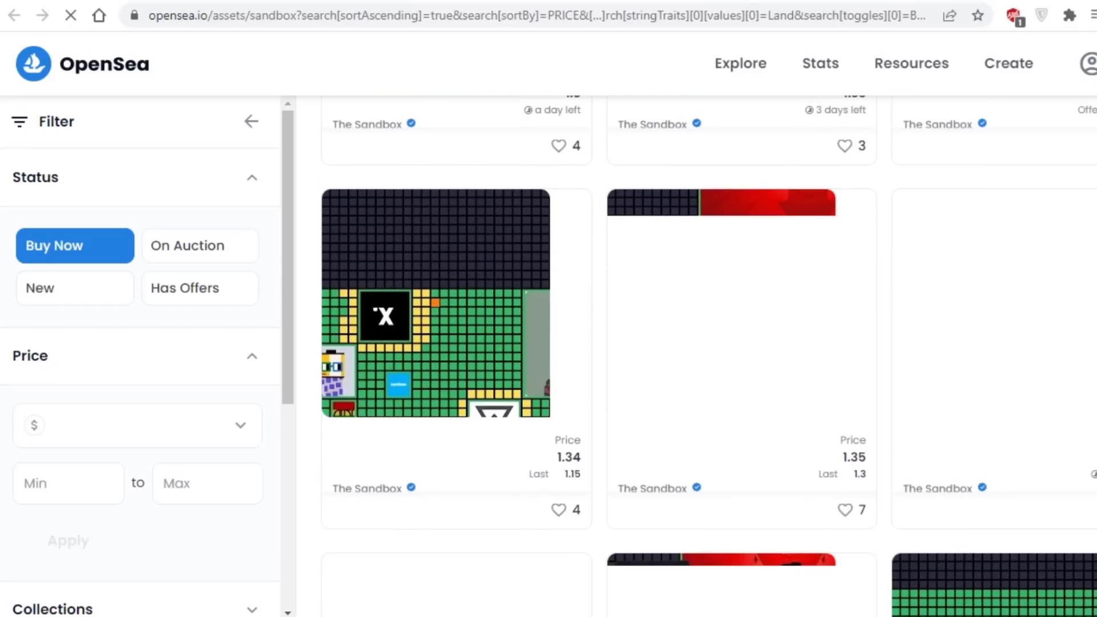
pyautogui.scroll(-7, 708, 354)
pyautogui.scroll(-8, 708, 354)
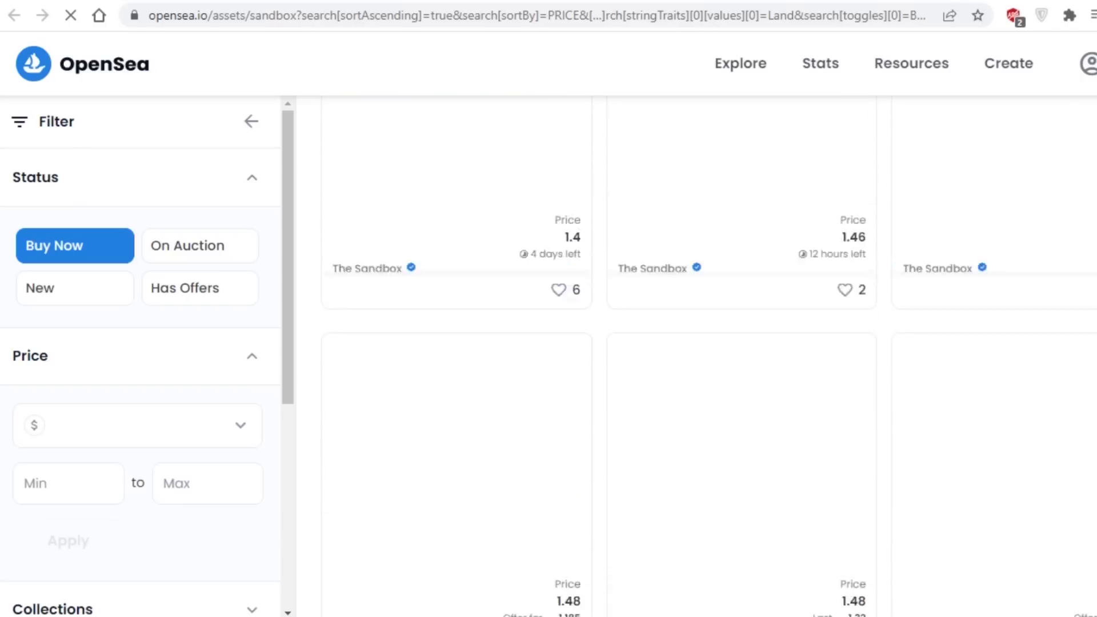